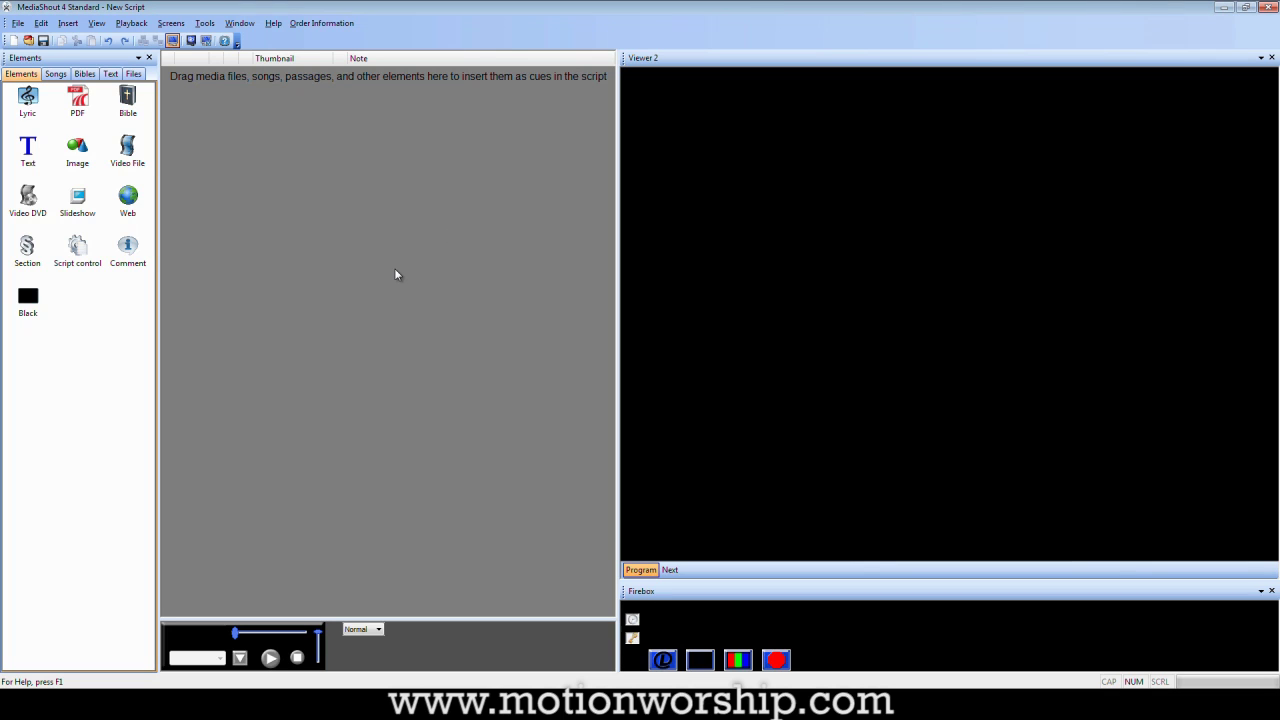
- Start adding a video file cue and choose GridCountdown.wmv from the wmv folder
double_click(127, 152)
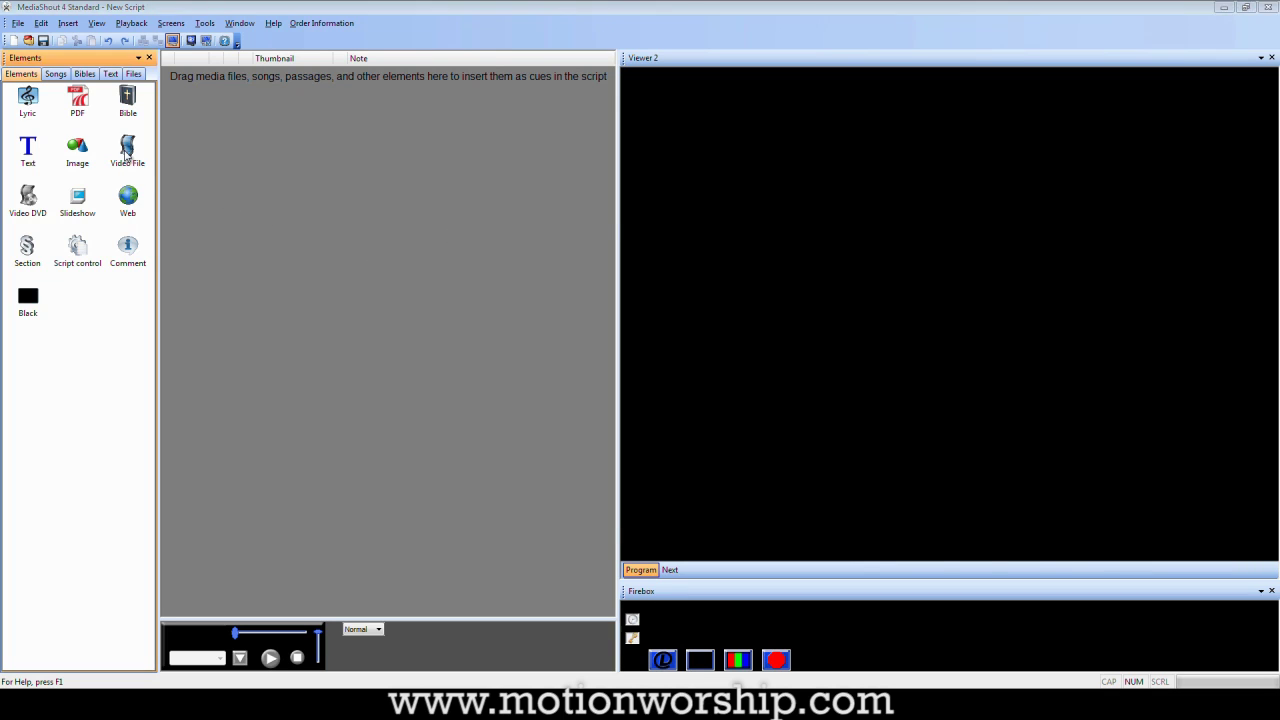
left_click_drag(778, 258, 779, 357)
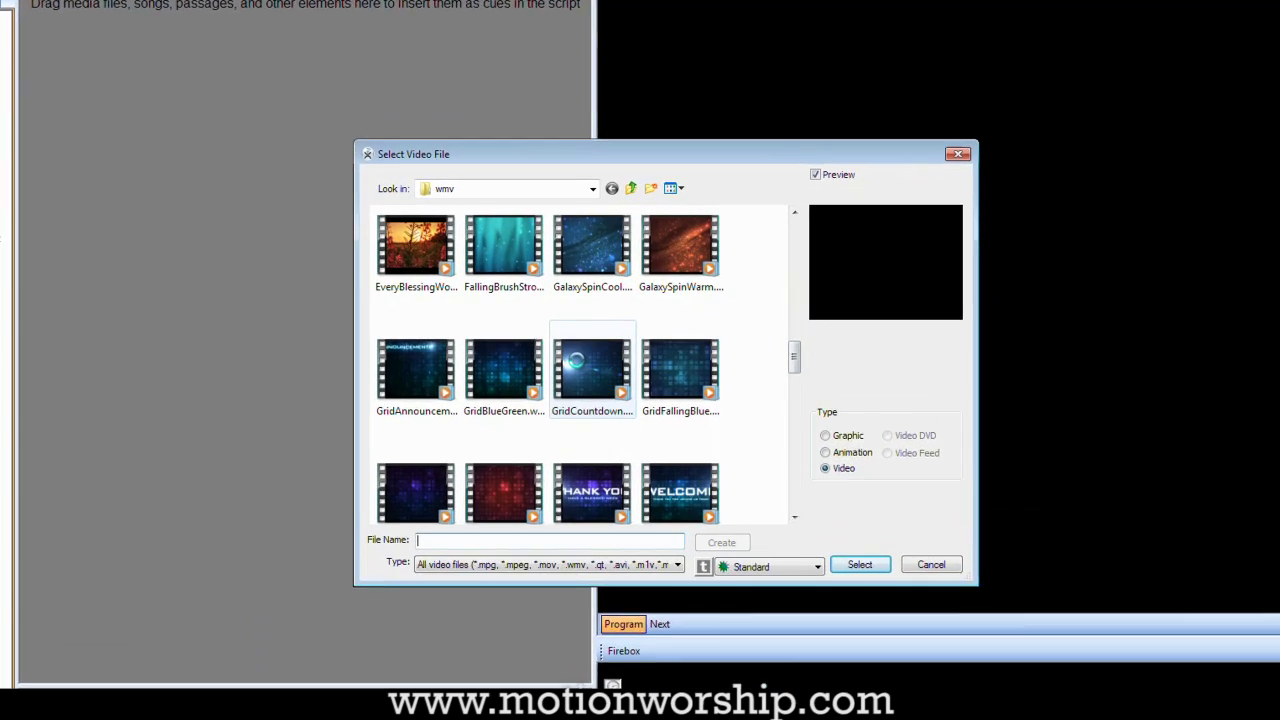
left_click(607, 368)
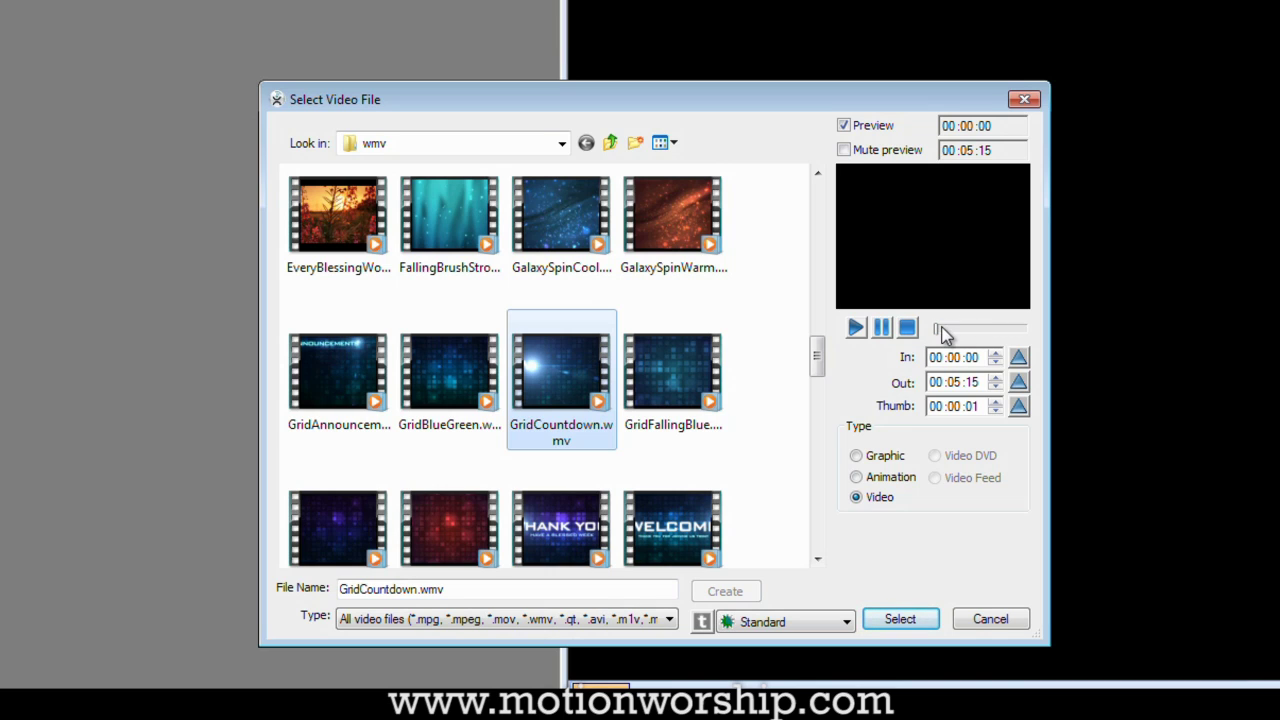
- Scrub the GridCountdown.wmv preview and play it up to 00:02:07, where the countdown shows 03:00
left_click_drag(936, 328, 971, 332)
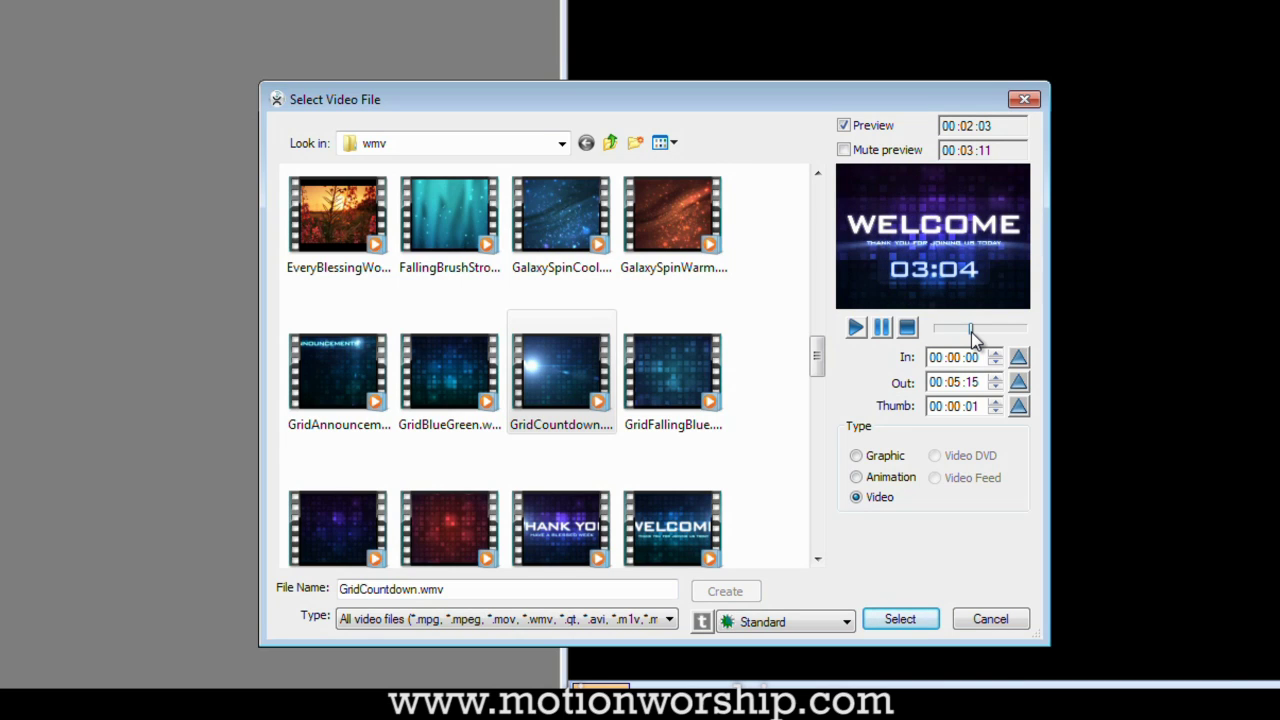
left_click_drag(971, 332, 951, 333)
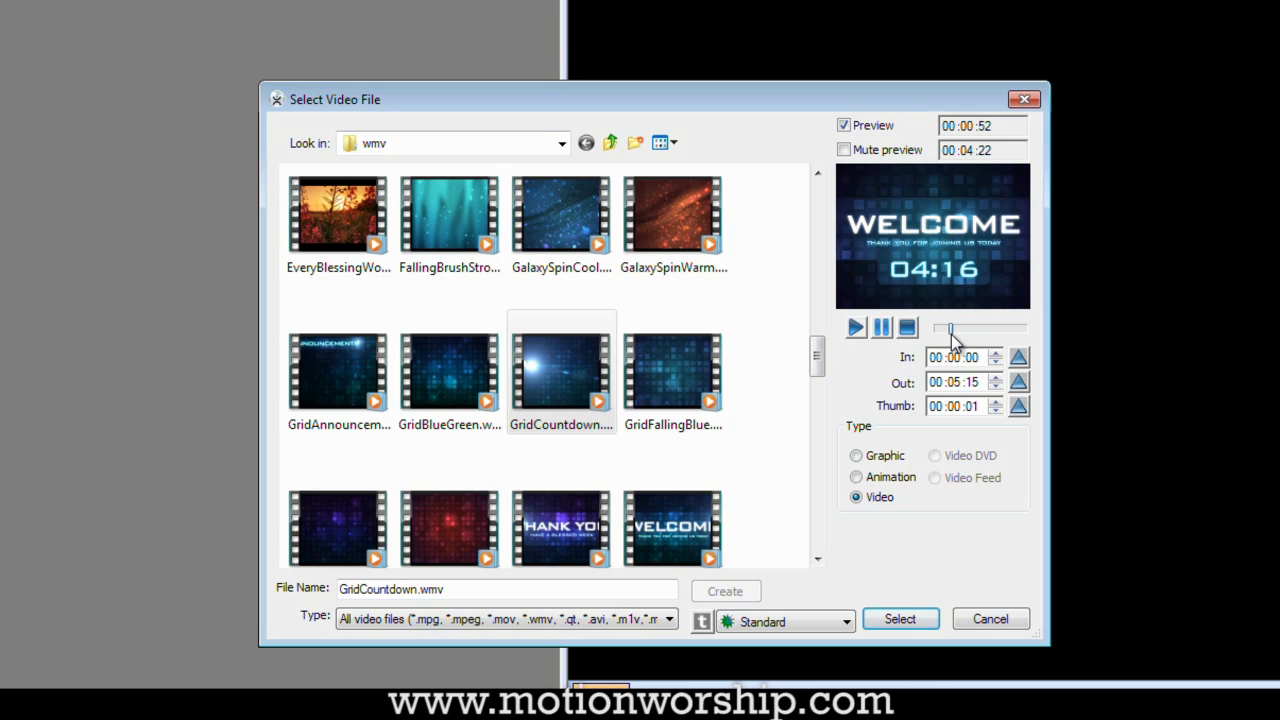
left_click_drag(951, 334, 970, 334)
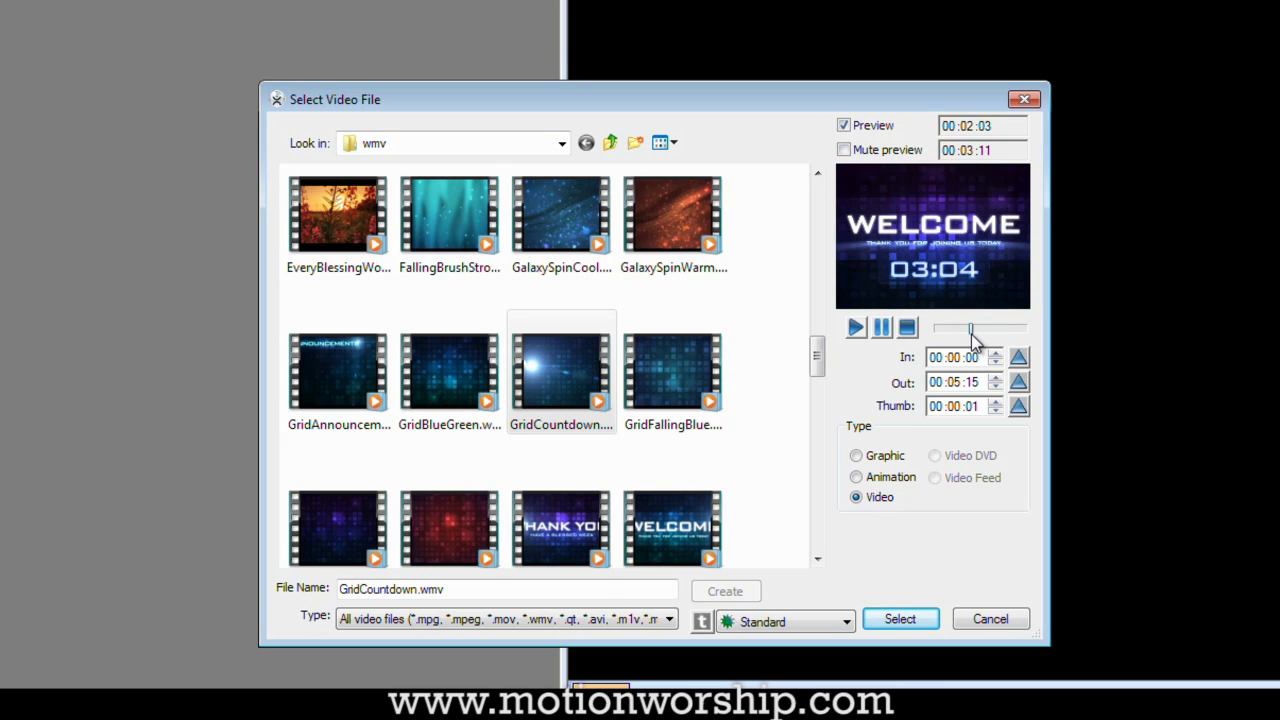
left_click(852, 329)
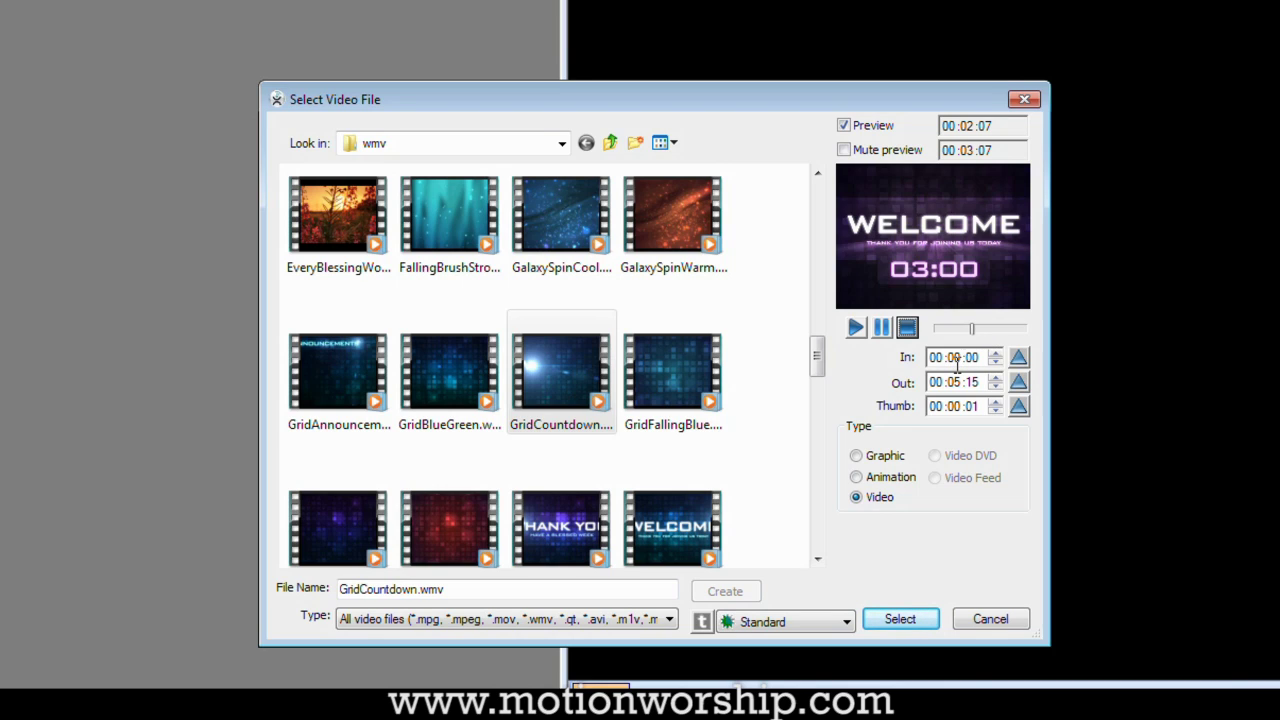
- Set both the In point and the thumbnail to the 00:02:07 frame and add the video to the script
left_click(1019, 356)
left_click(1018, 410)
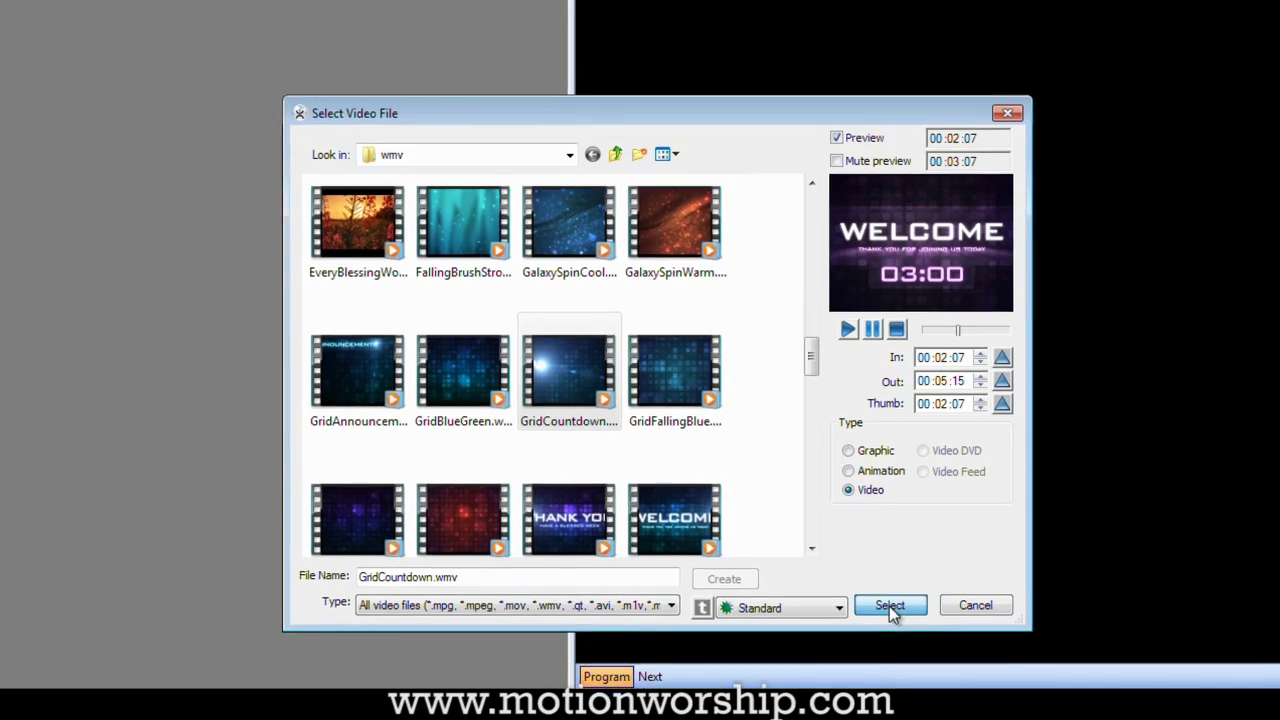
left_click(891, 609)
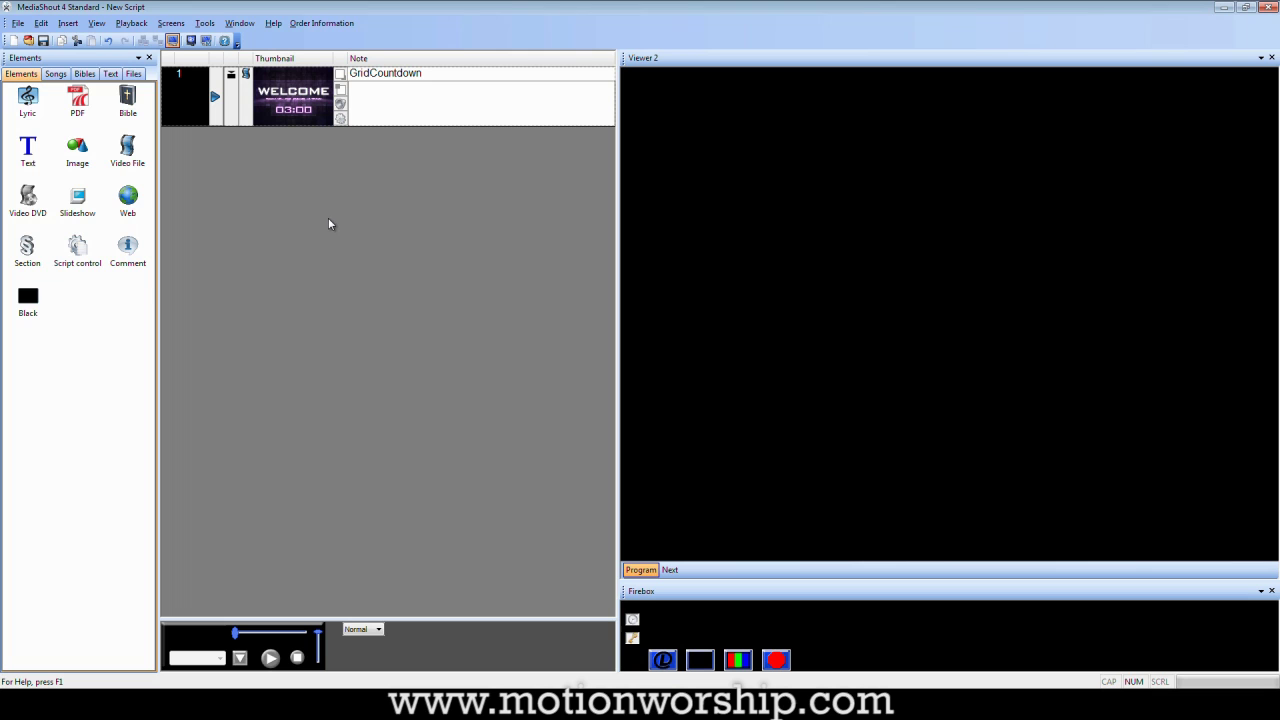
- Open the GridCountdown cue for editing and show its foreground settings
right_click(296, 100)
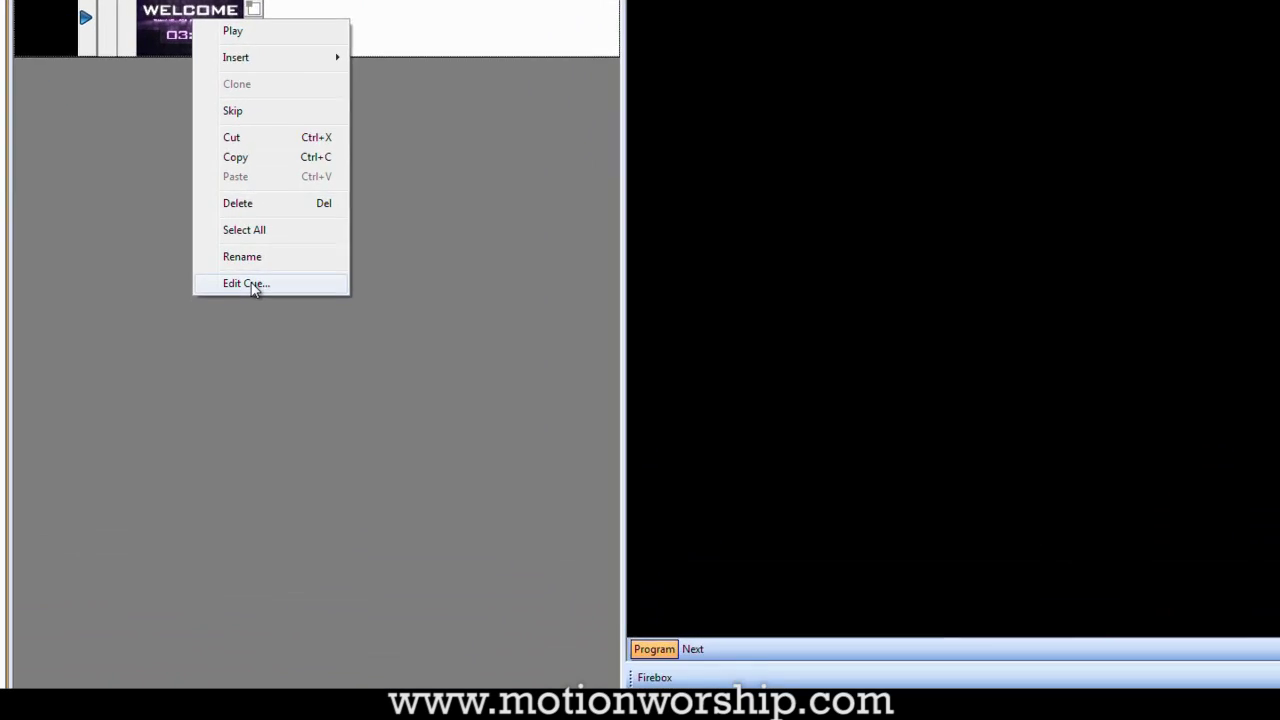
left_click(246, 284)
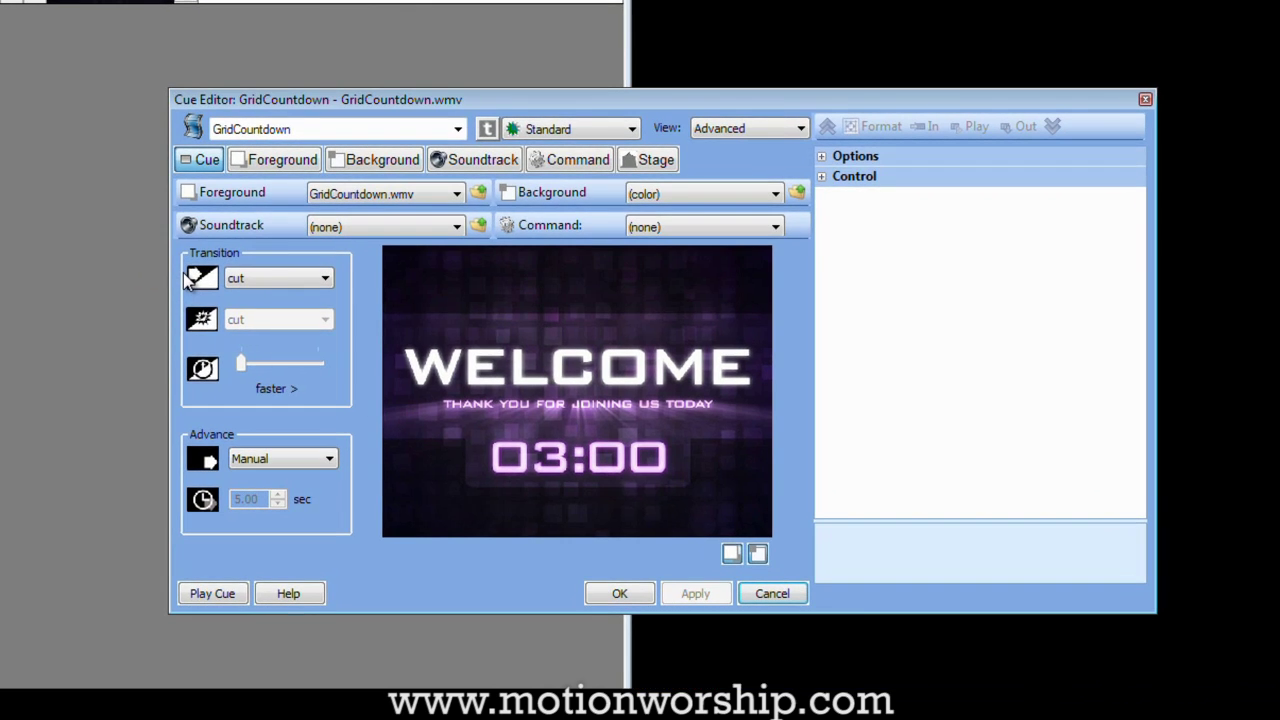
left_click(282, 162)
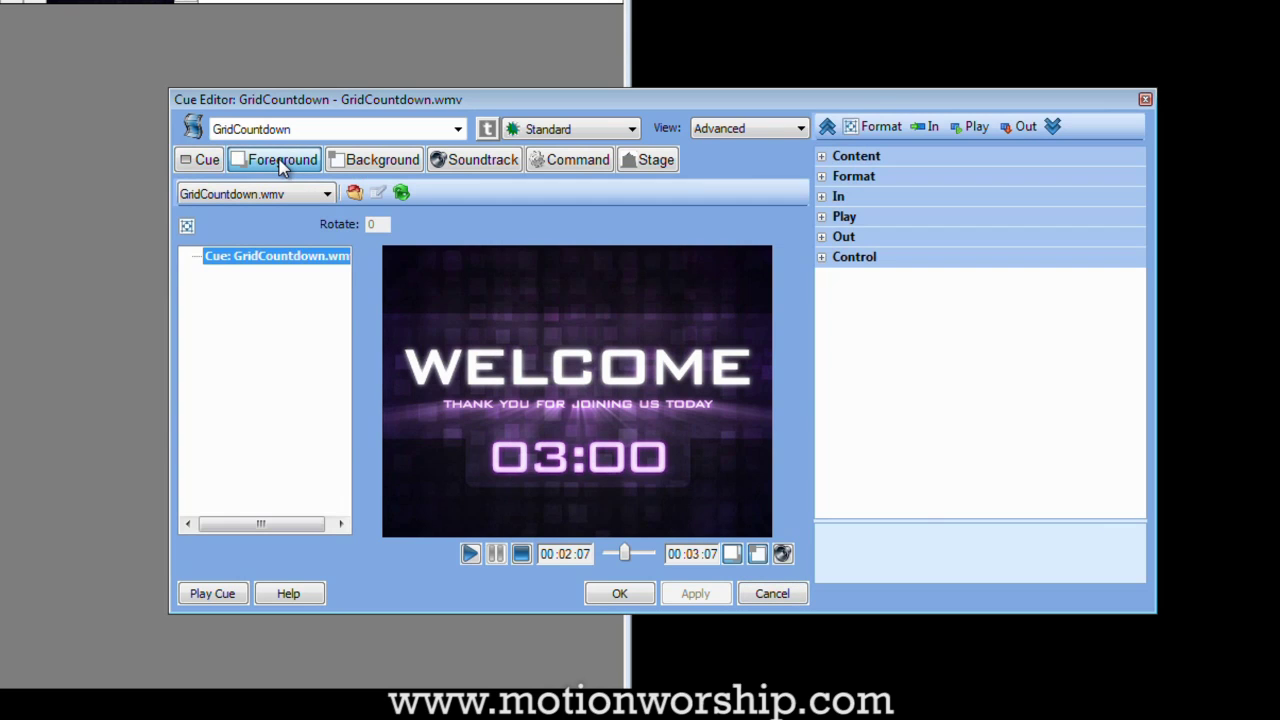
- Try the cue editor's Simple and Standard views and return to the Advanced view
left_click(801, 131)
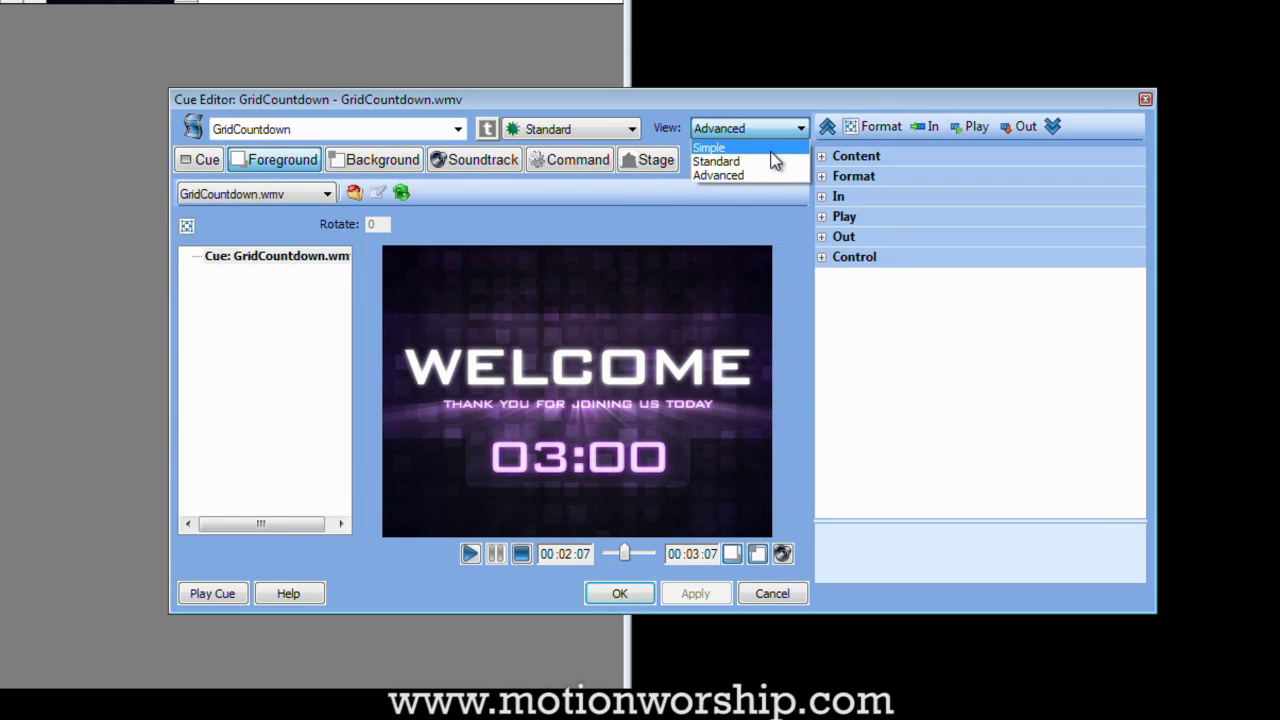
left_click(759, 146)
left_click(790, 134)
left_click(781, 161)
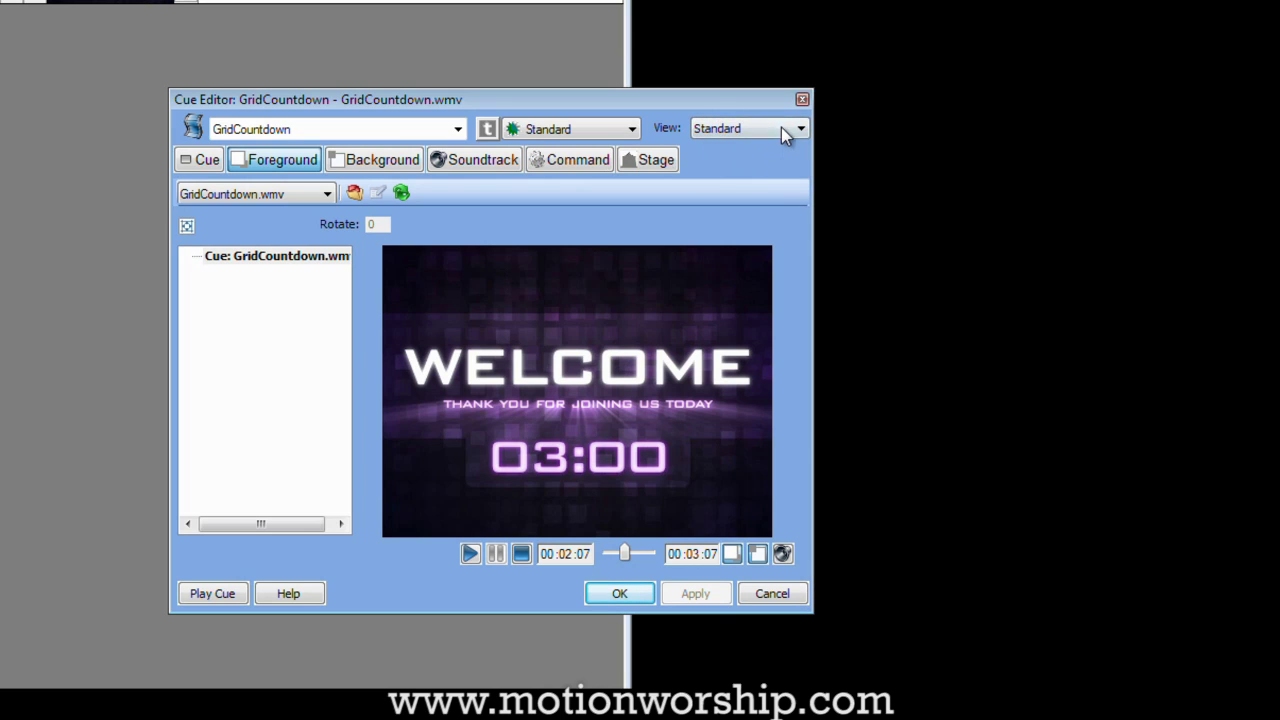
left_click(781, 127)
left_click(745, 174)
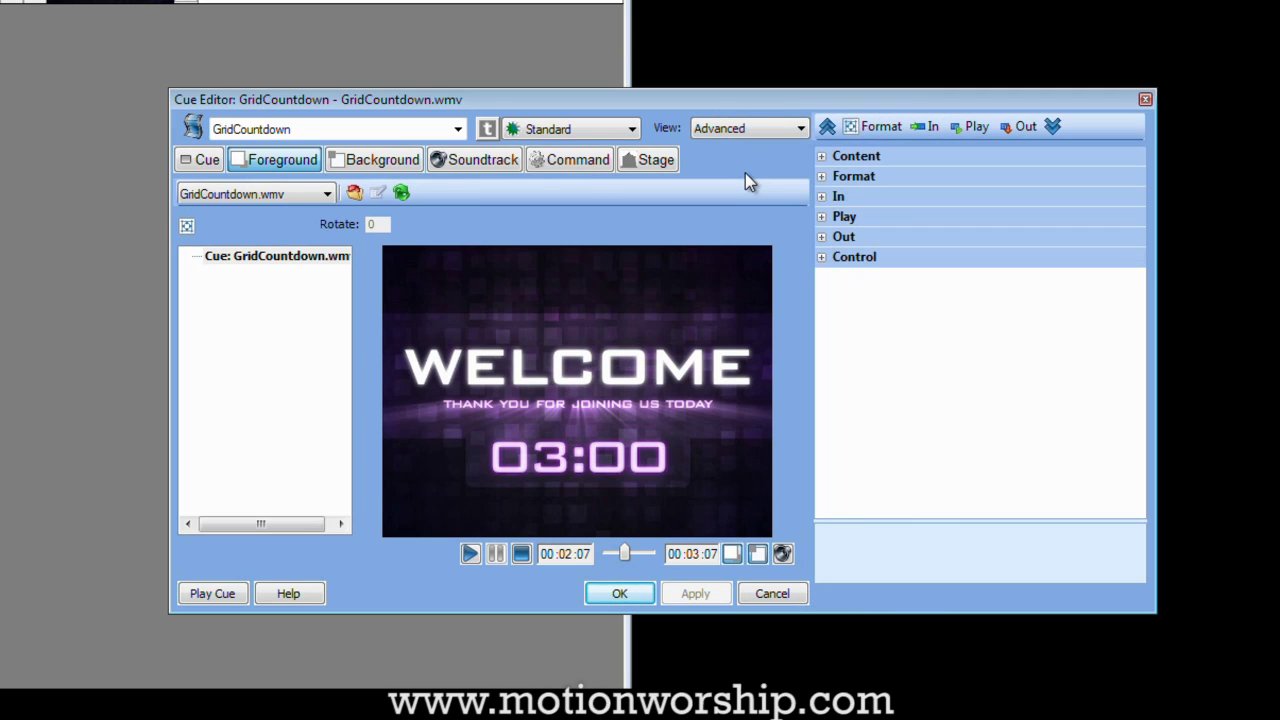
- Set the foreground's In transition type to dissolve
left_click(826, 198)
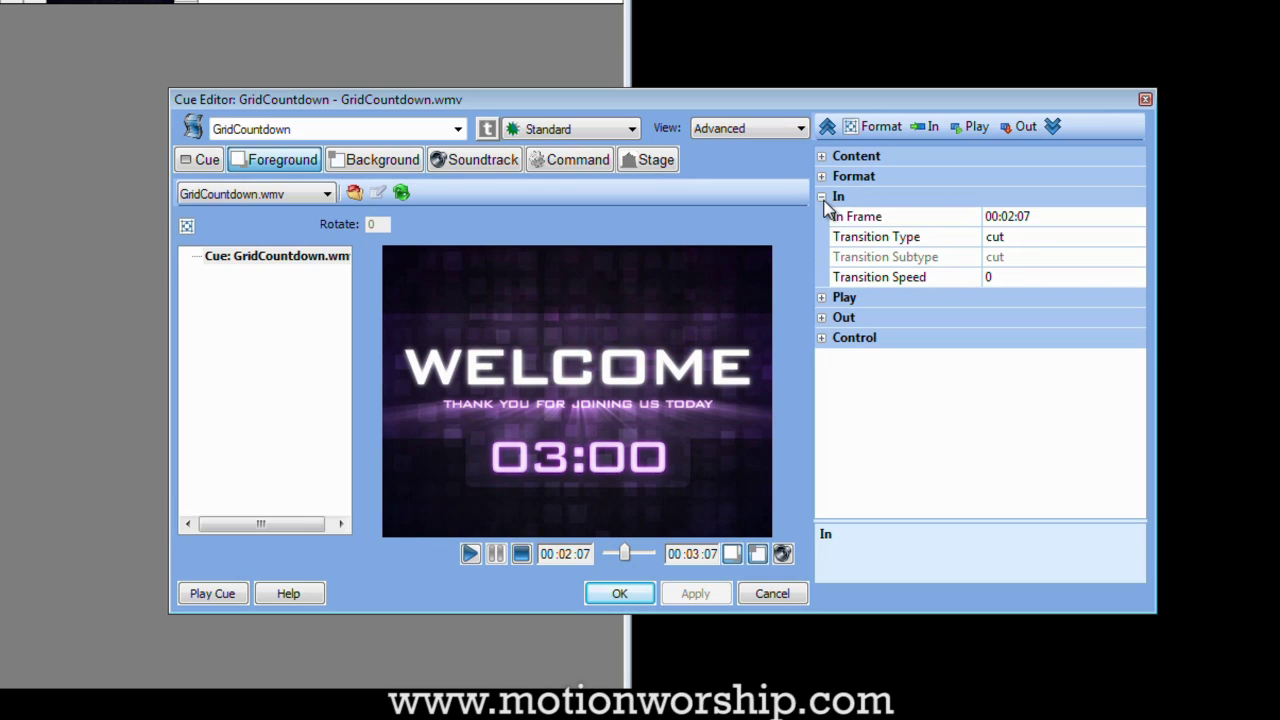
left_click(1024, 236)
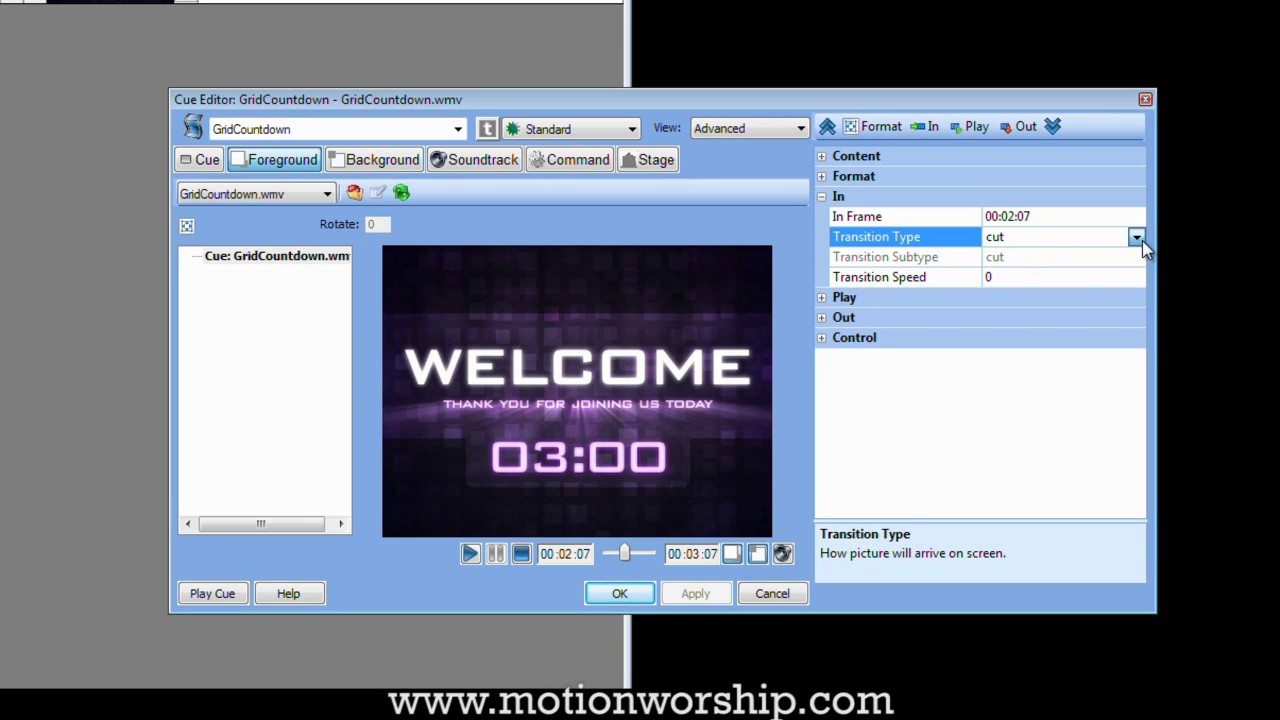
left_click(1138, 238)
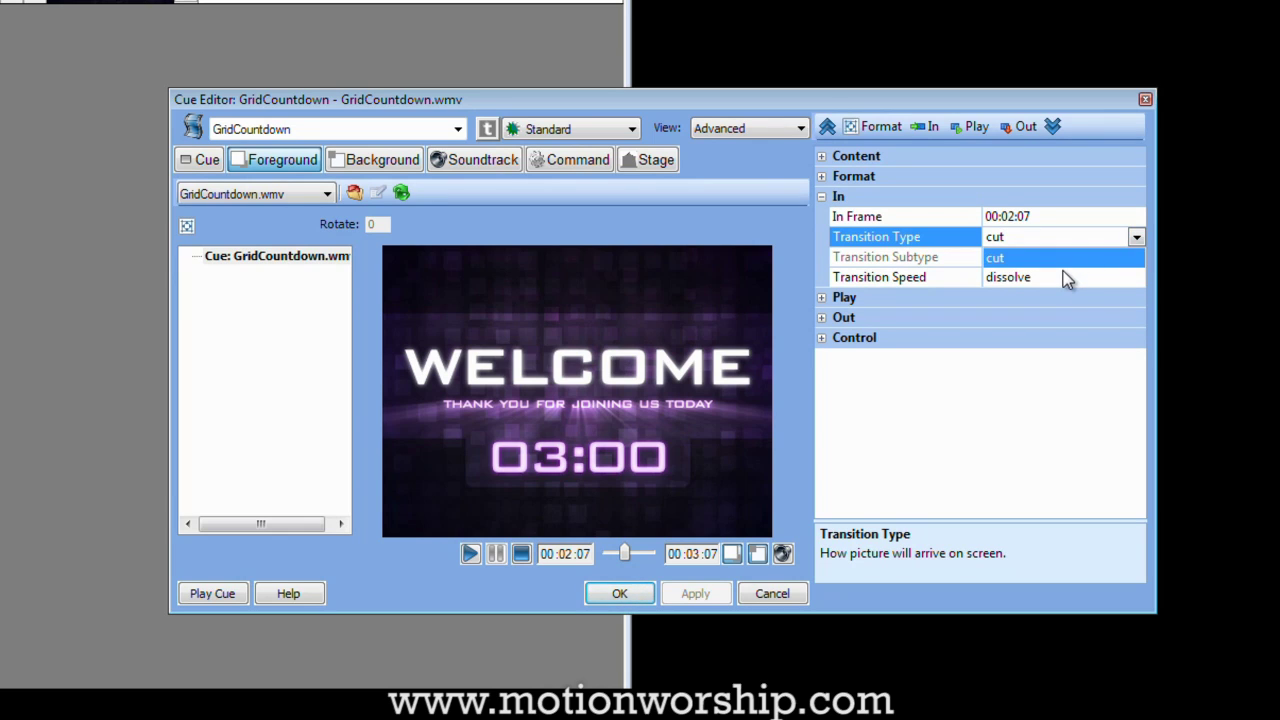
left_click(1058, 278)
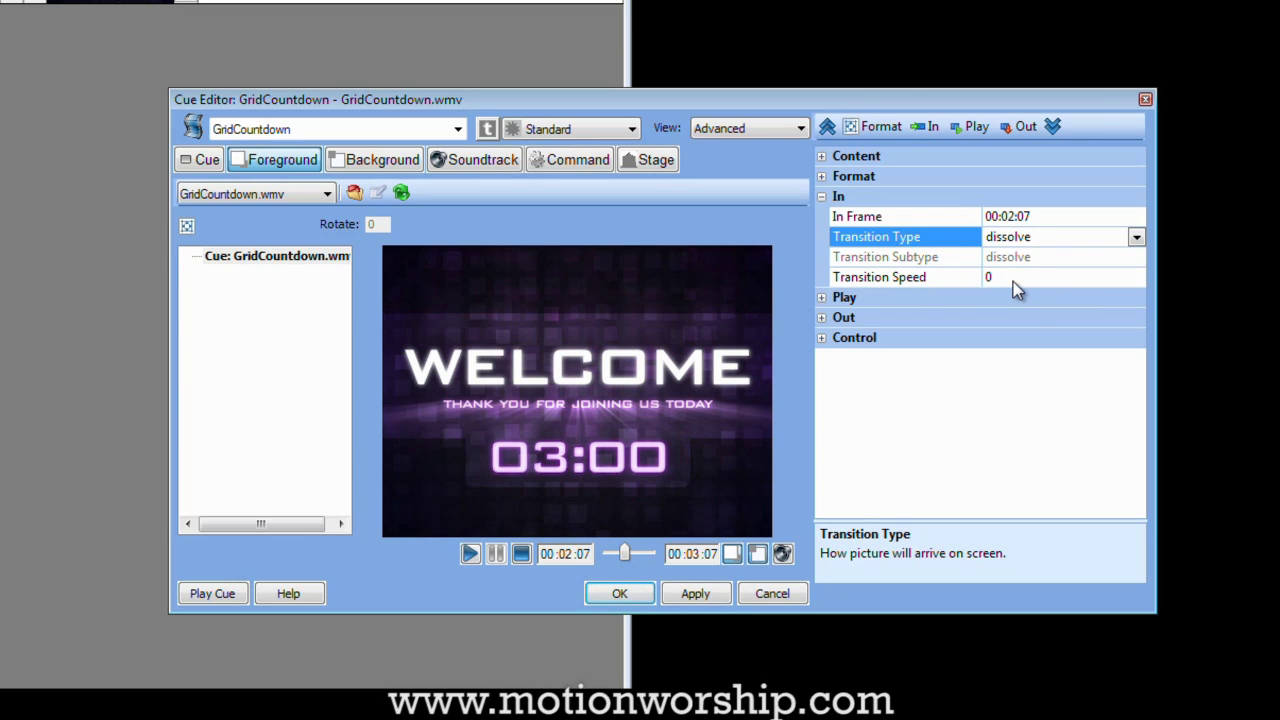
- Set the foreground's In transition speed to 5 and collapse the In properties
left_click(1016, 278)
left_click(1136, 272)
left_click(1136, 272)
left_click(1136, 272)
left_click(1136, 272)
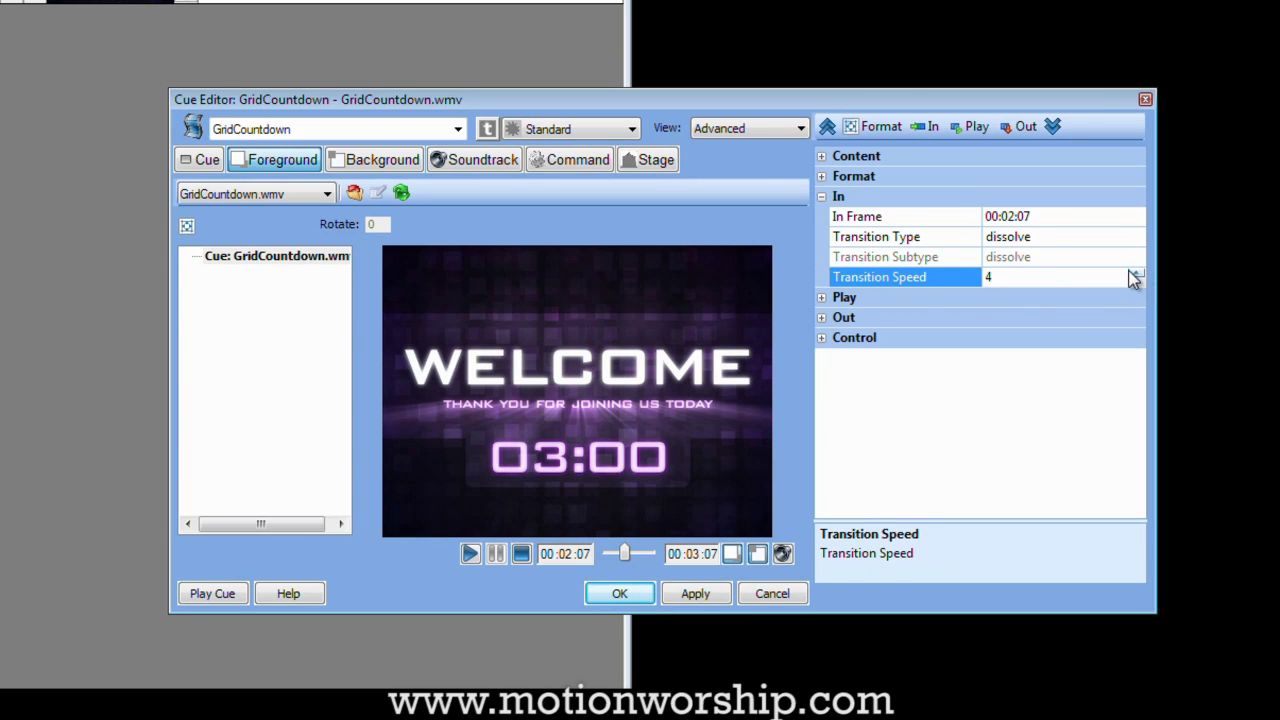
left_click(1136, 272)
left_click(823, 197)
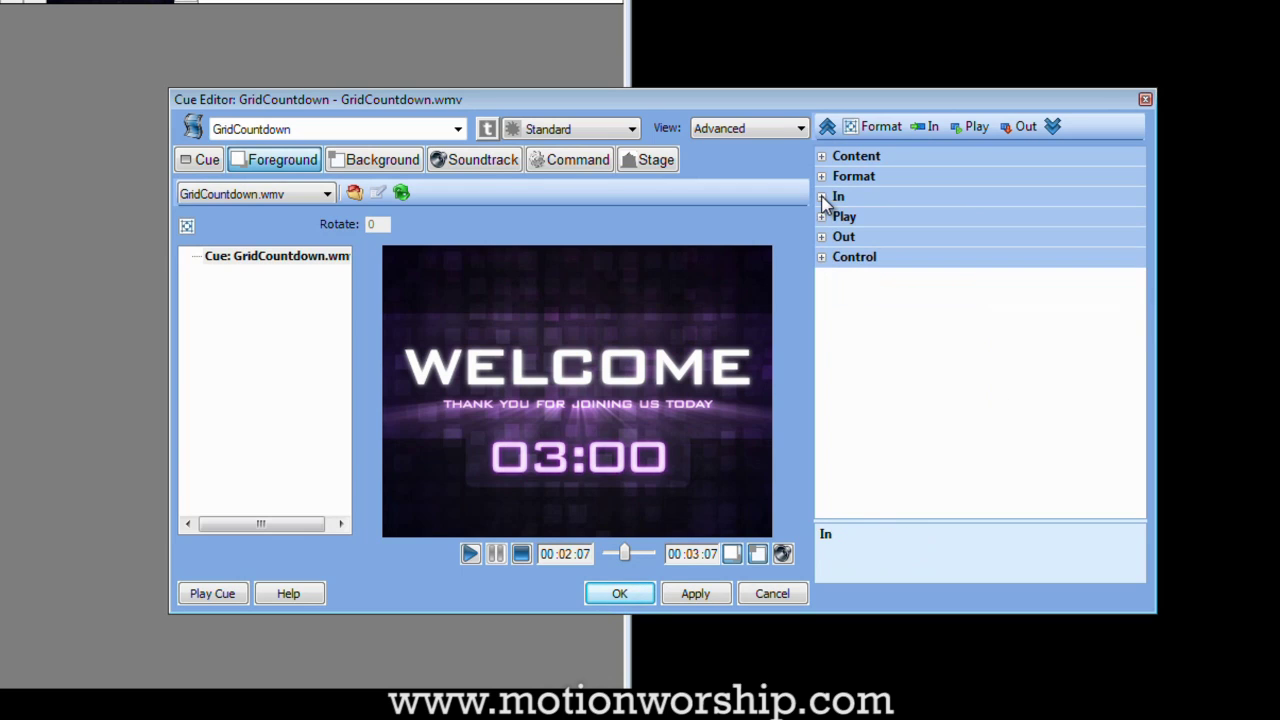
- Check the transition type and speed in the general cue settings and save the cue changes
left_click(201, 161)
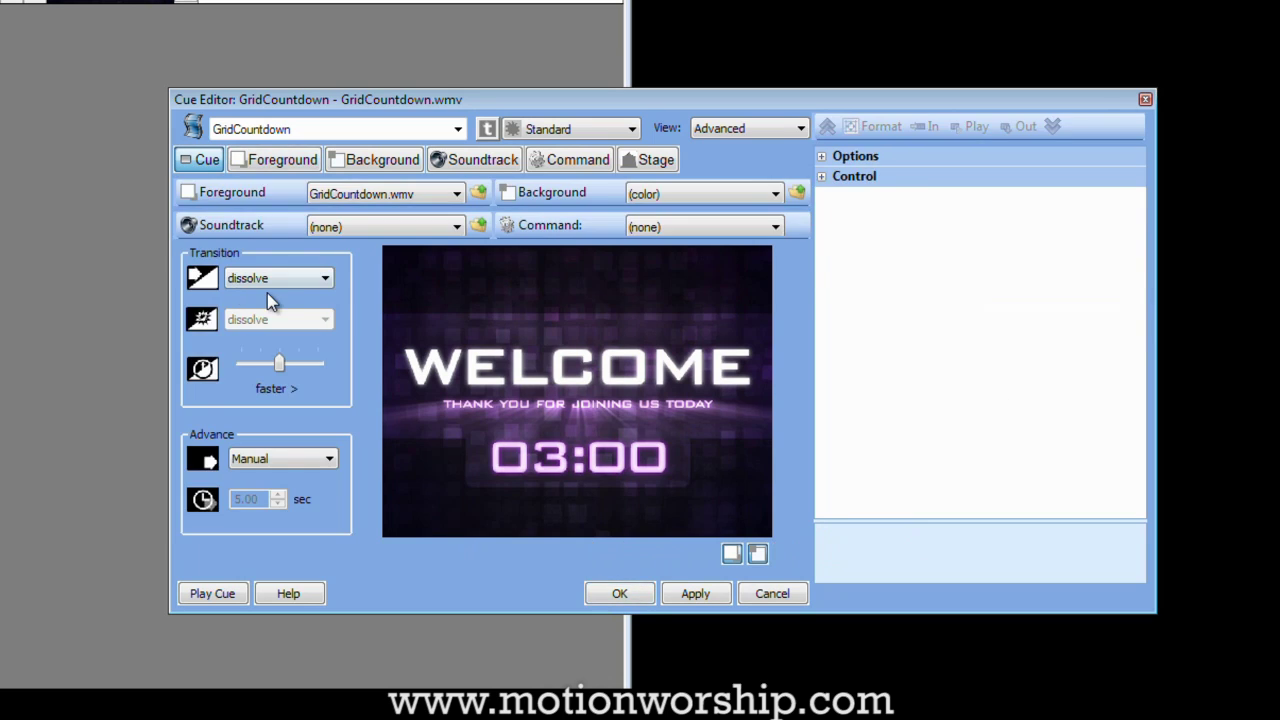
left_click(281, 278)
left_click(350, 274)
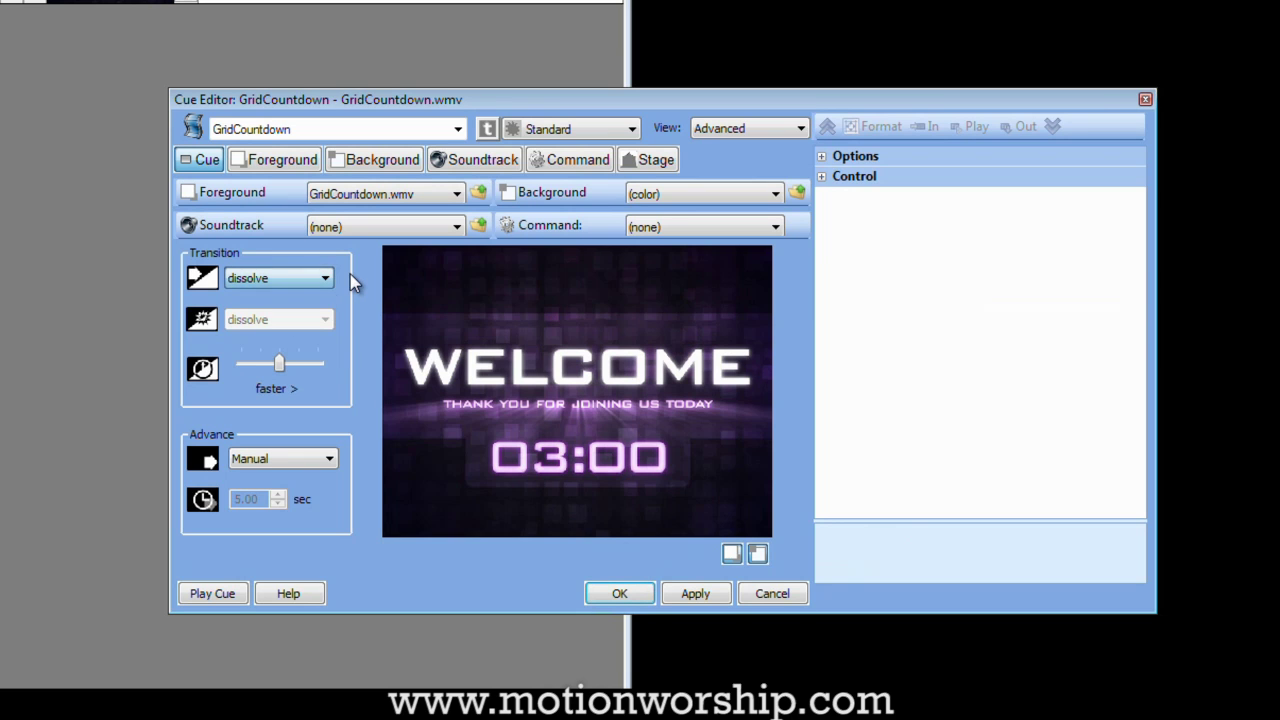
mouse_move(295, 372)
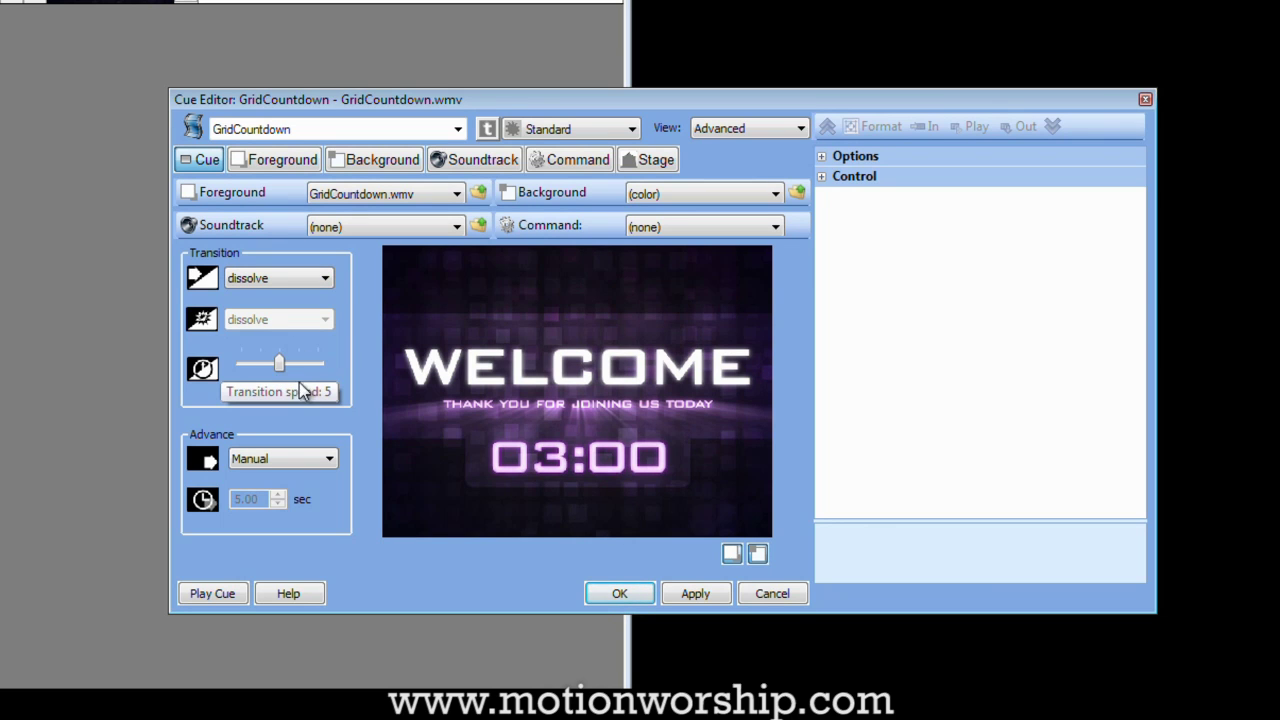
left_click(619, 593)
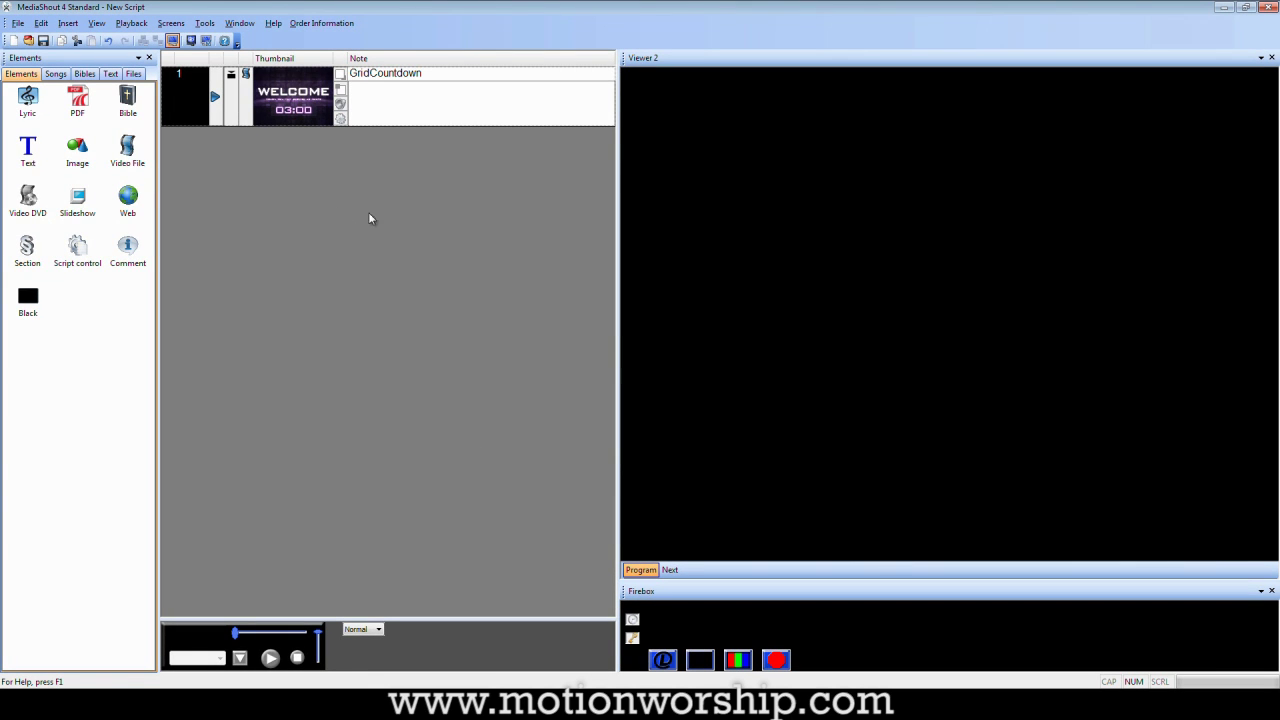
- Play the GridCountdown cue from the script to test the countdown and stop it
key("space")
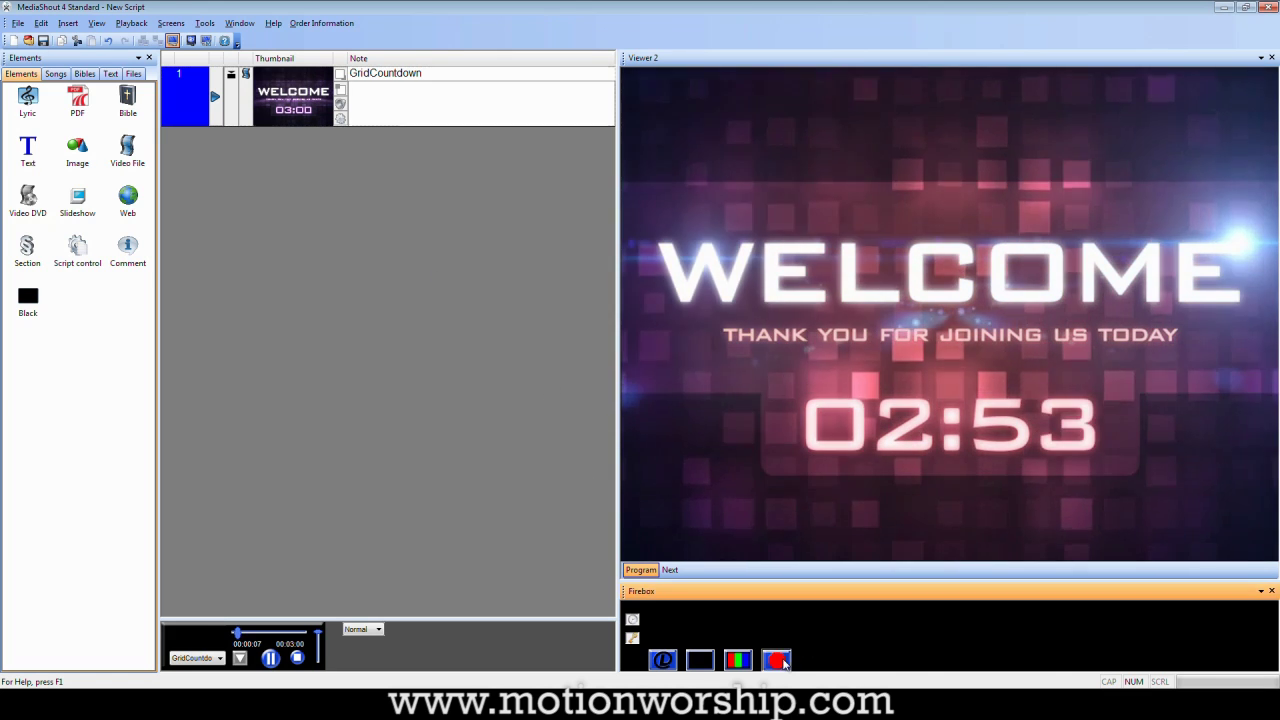
key("Escape")
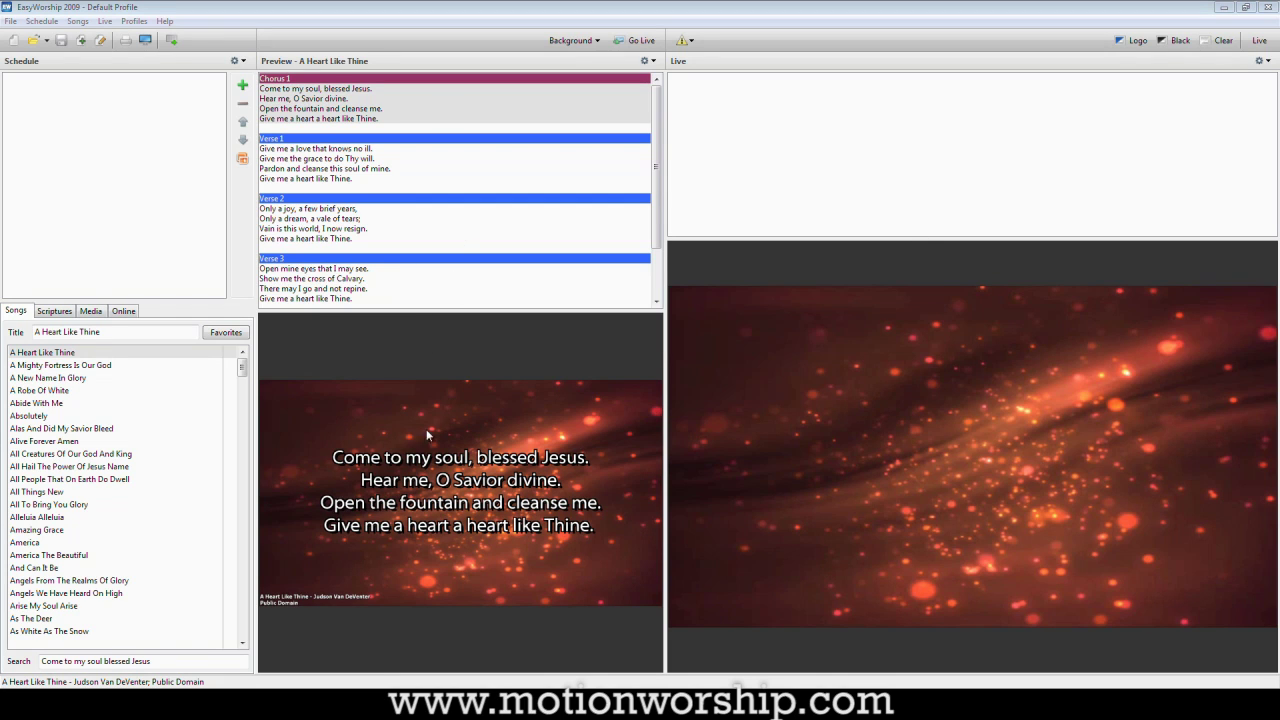
- Show the video media library in EasyWorship 2009
left_click(91, 311)
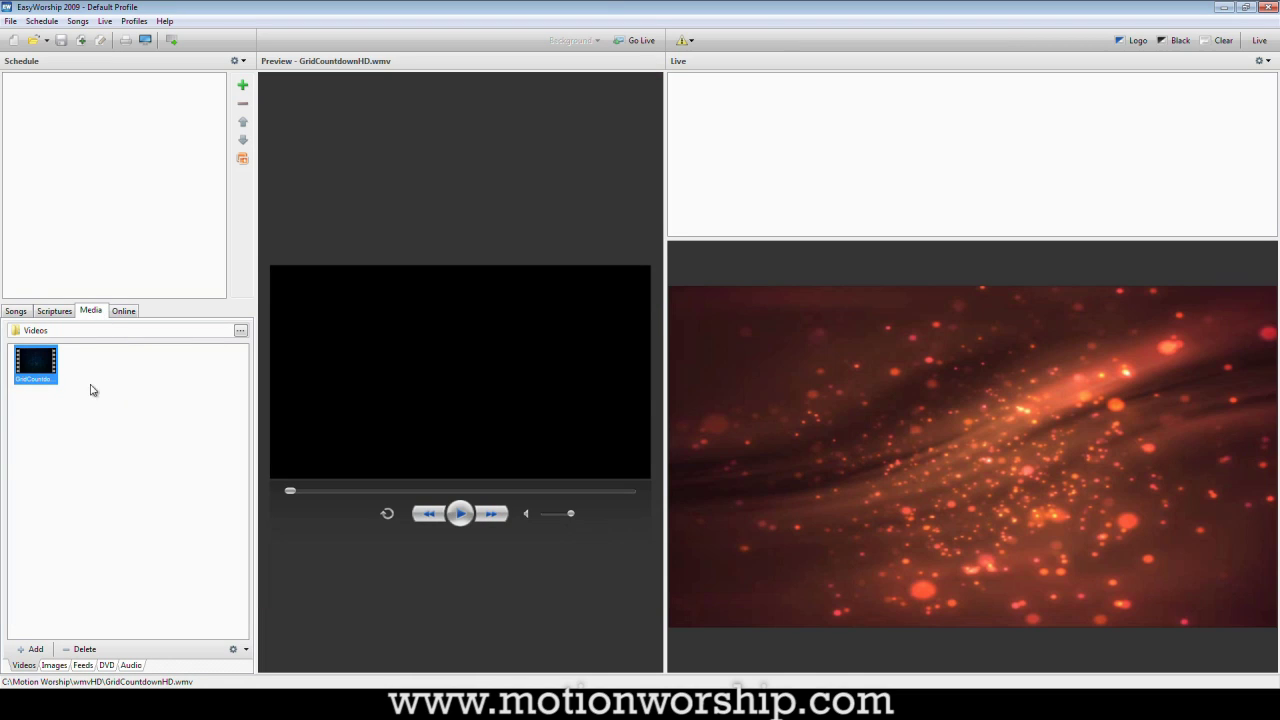
right_click(83, 428)
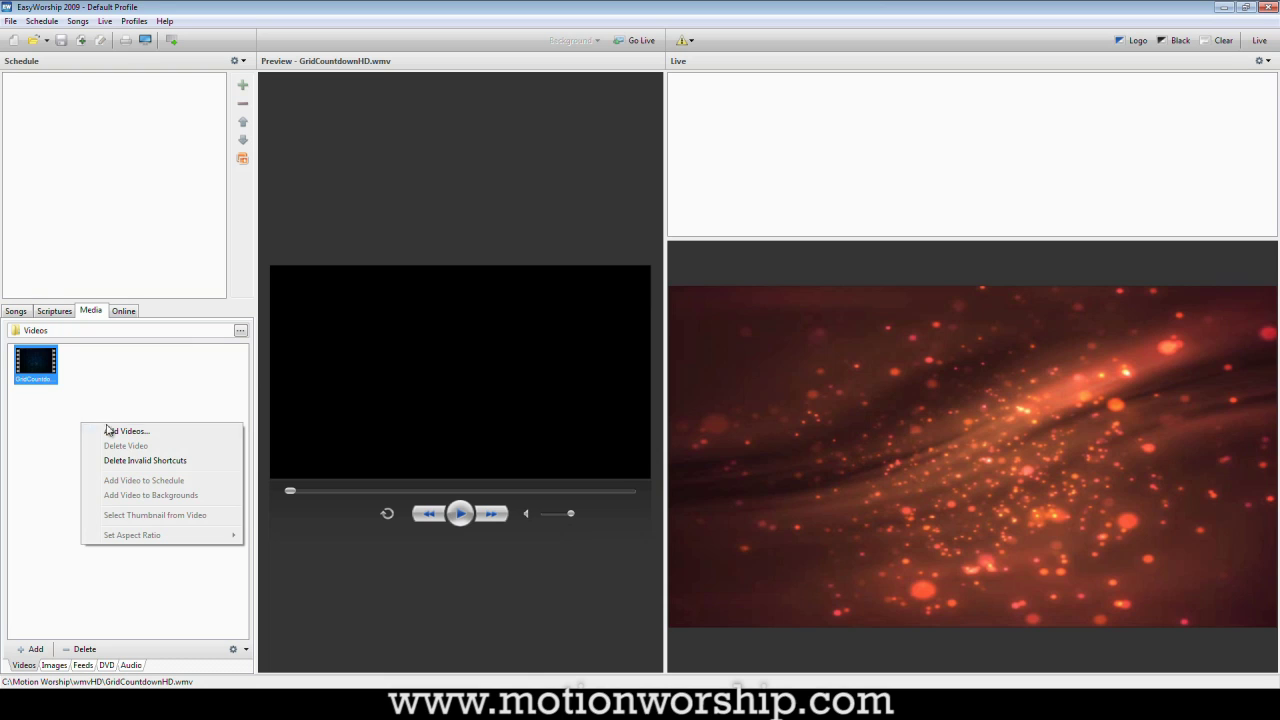
left_click(129, 435)
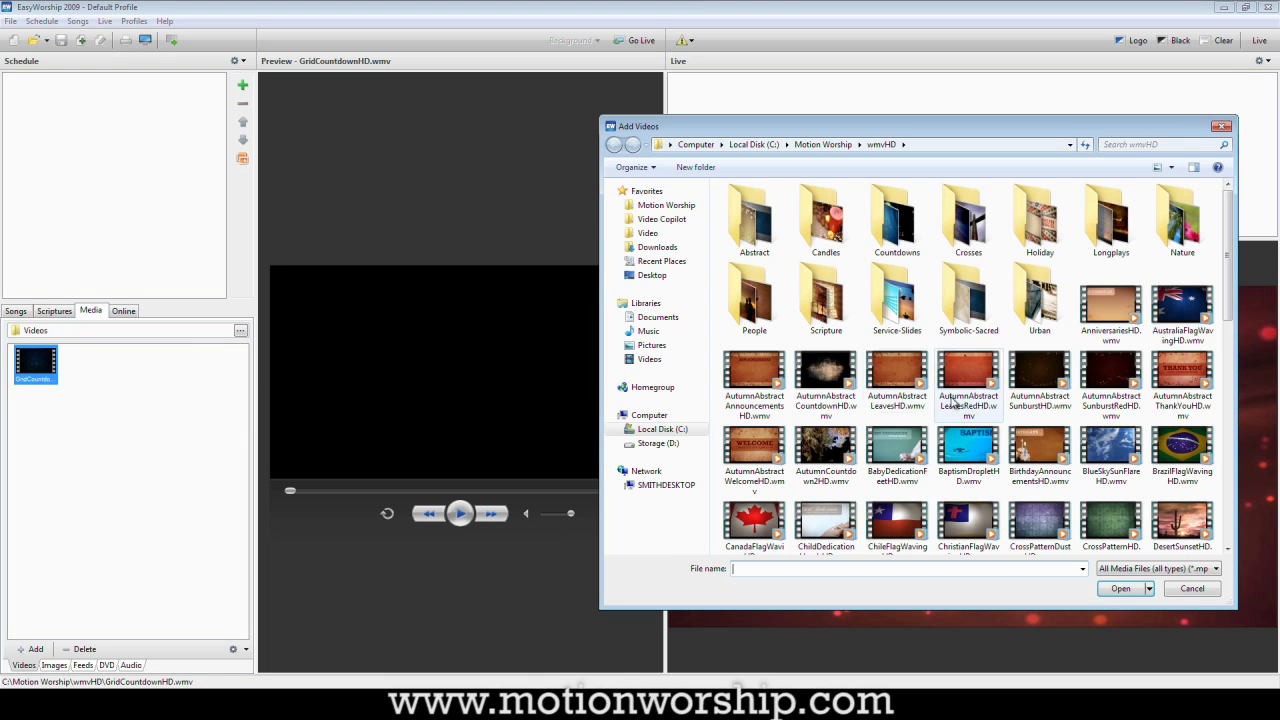
left_click(1192, 588)
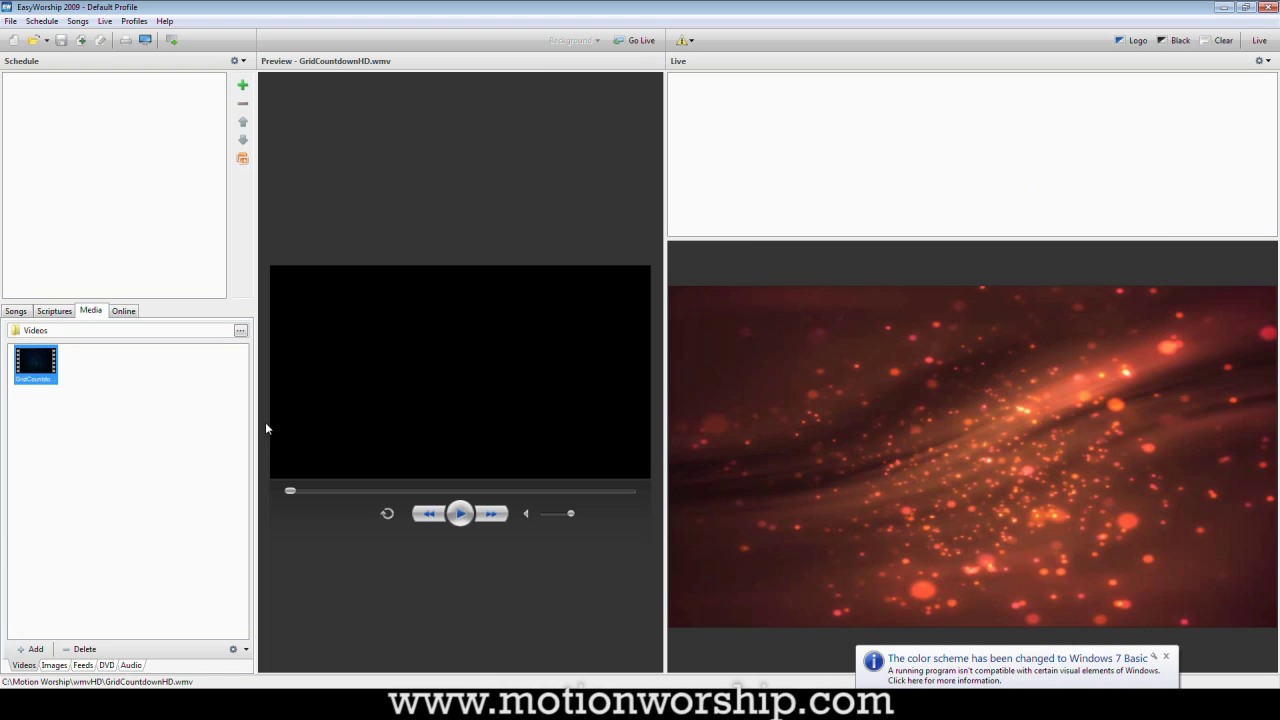
- Dismiss the color scheme notification, add GridCountdownHD.wmv to the schedule and select it there
left_click(1167, 658)
left_click_drag(24, 362, 53, 177)
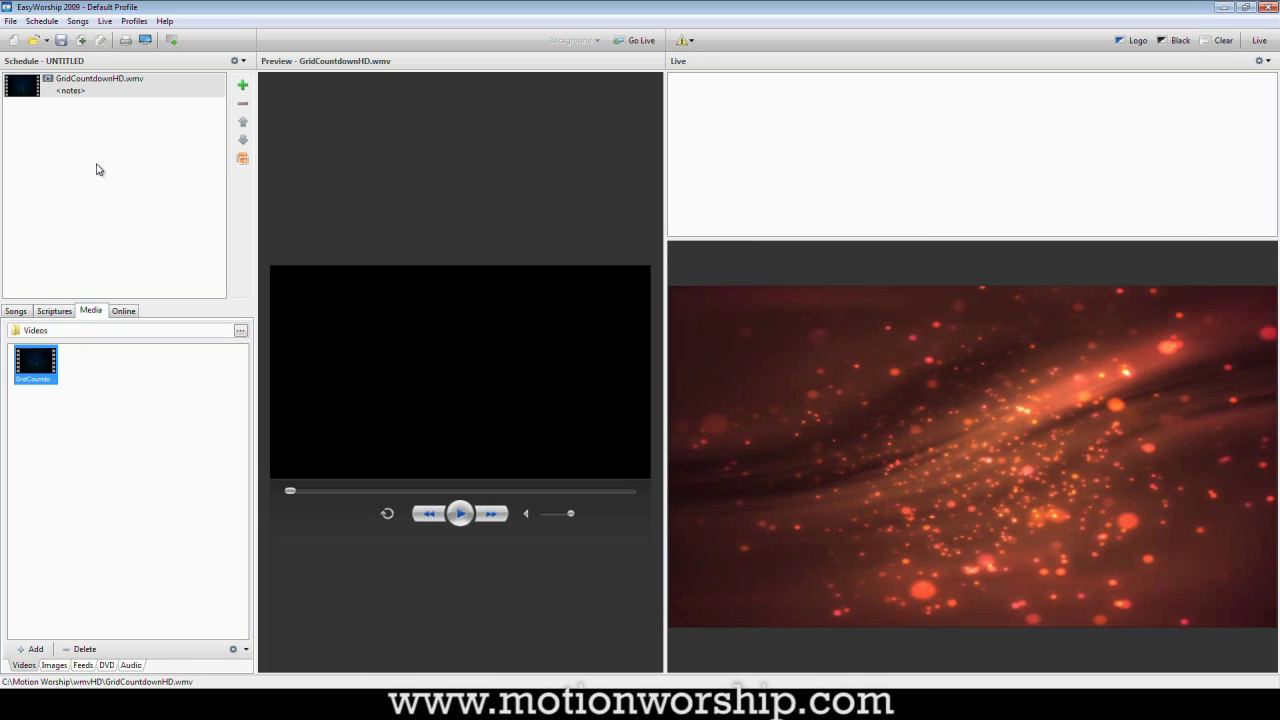
left_click(31, 94)
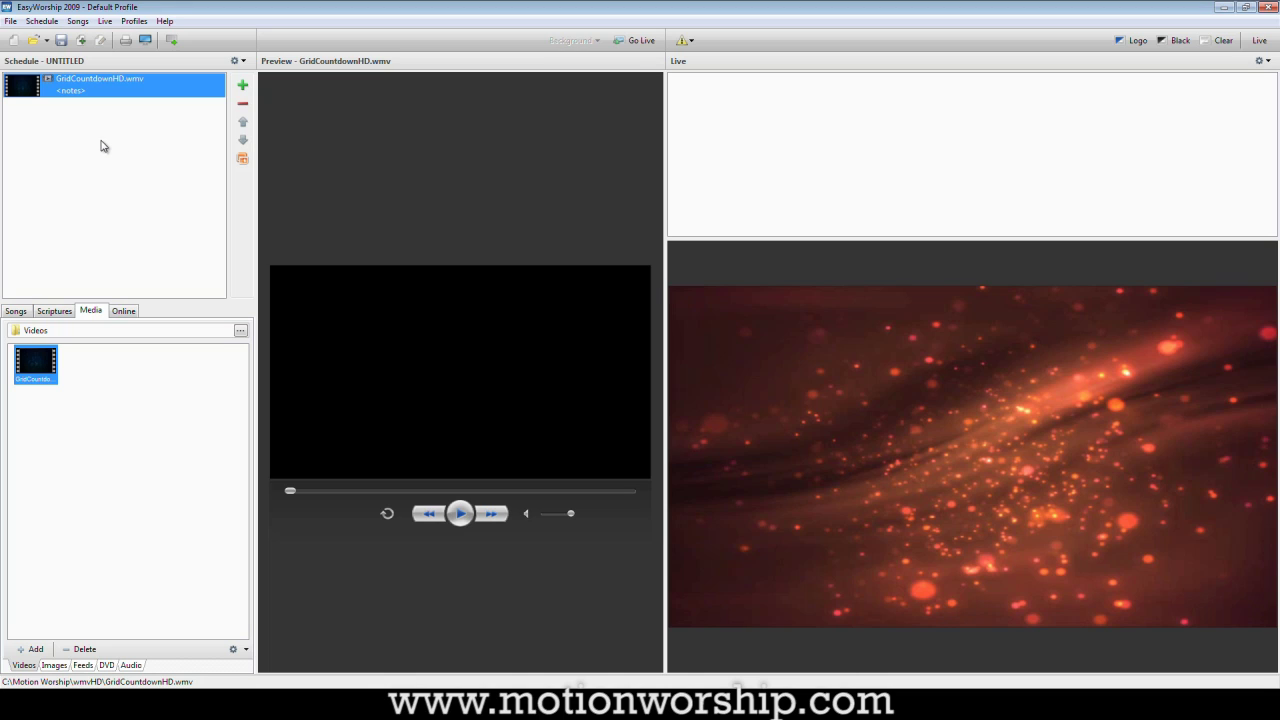
- Cue the GridCountdownHD.wmv preview to the frame where the countdown shows 03:00 and pause it there
left_click(461, 515)
left_click_drag(306, 491, 430, 496)
left_click(459, 513)
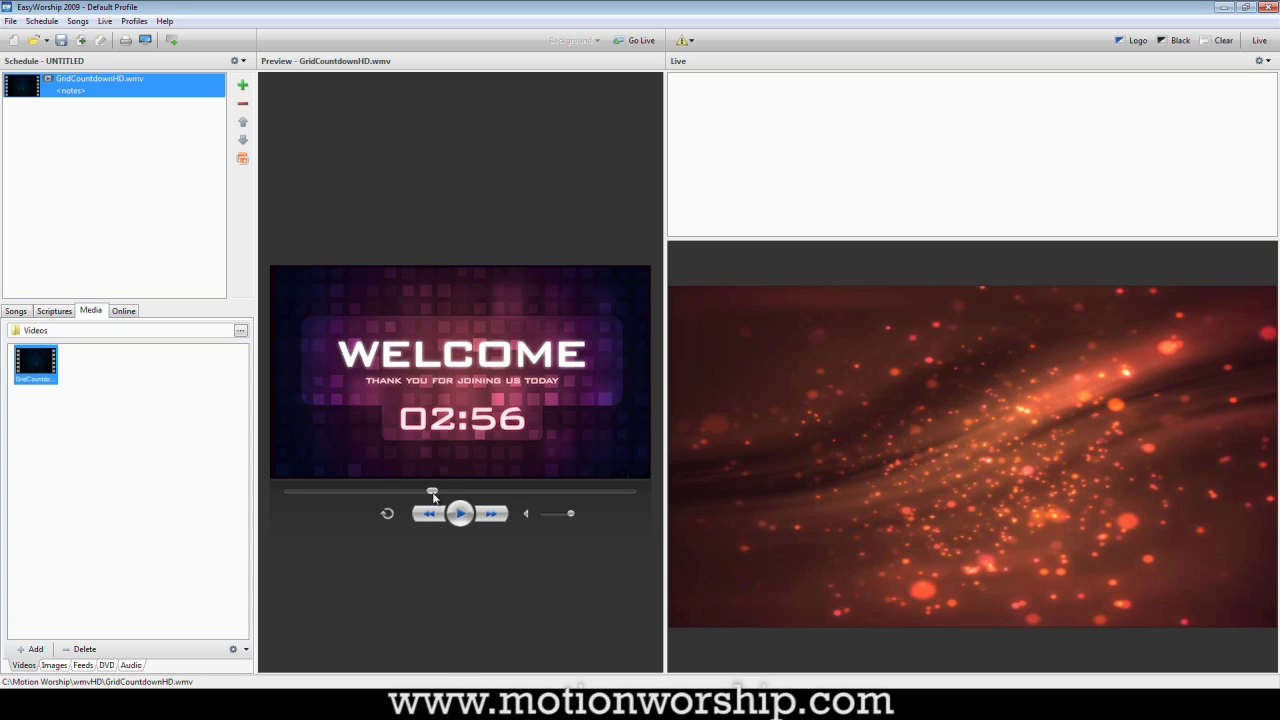
left_click_drag(431, 492, 425, 495)
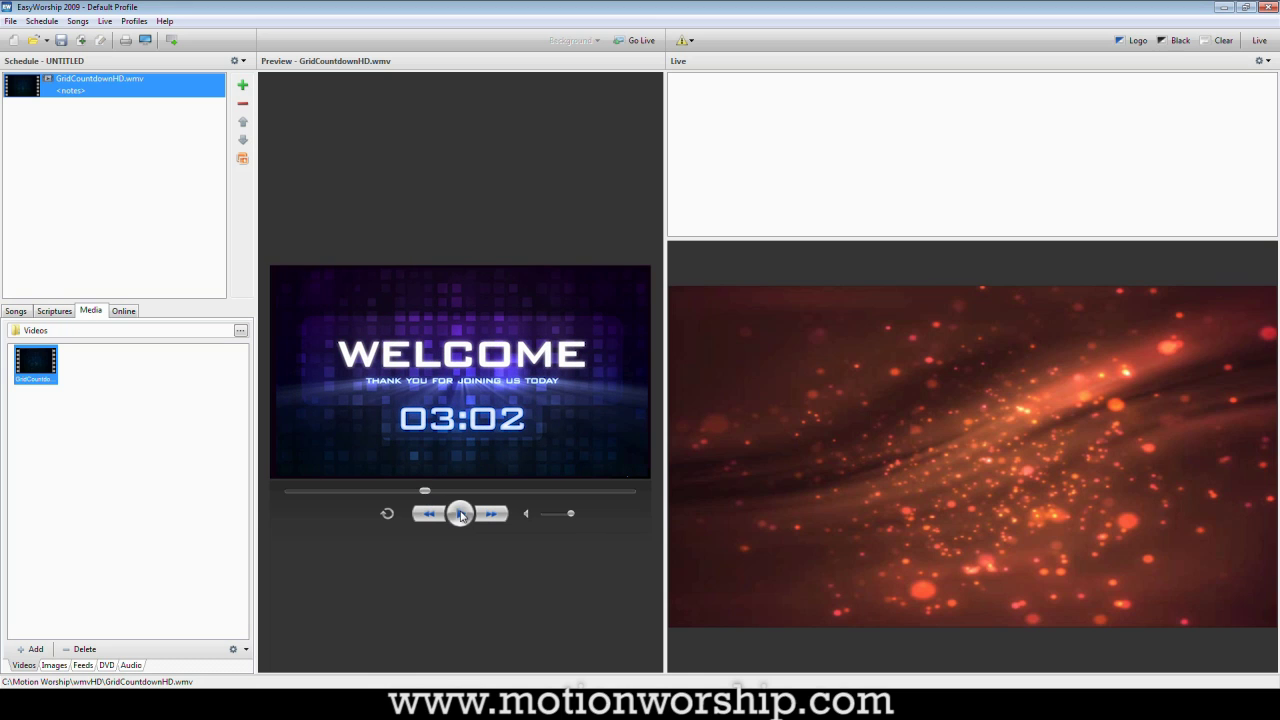
left_click(461, 514)
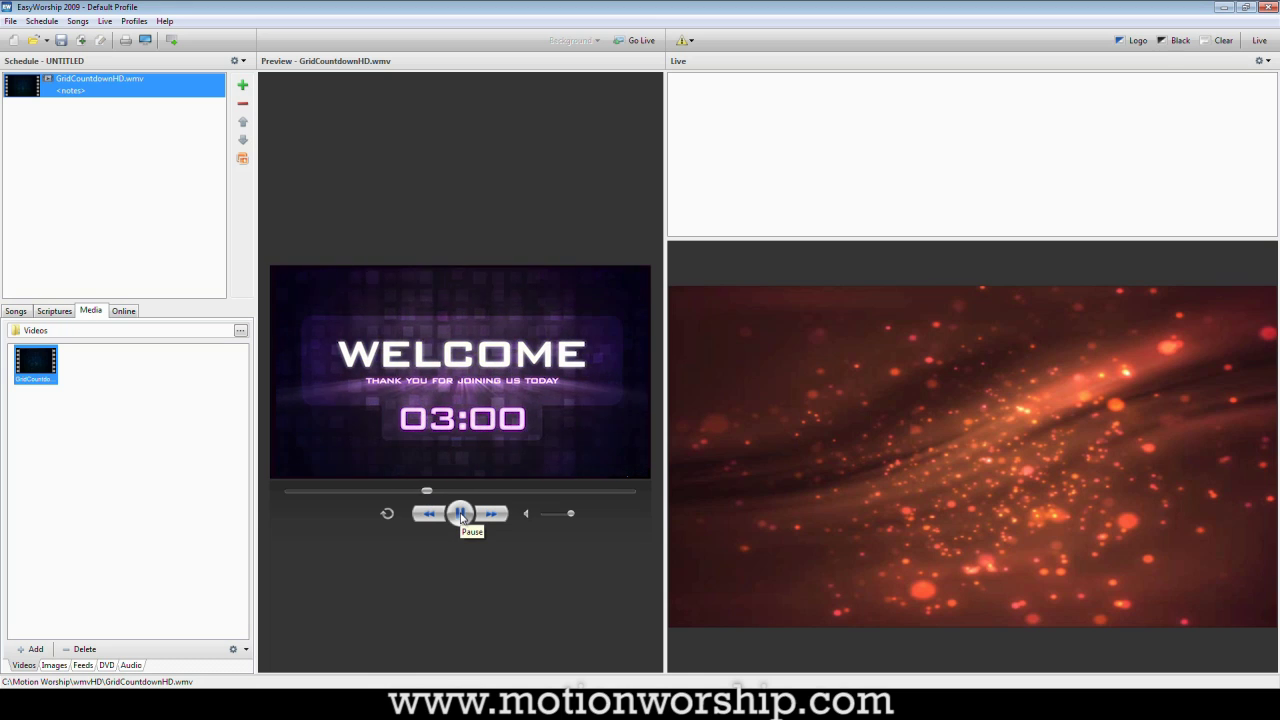
left_click(461, 514)
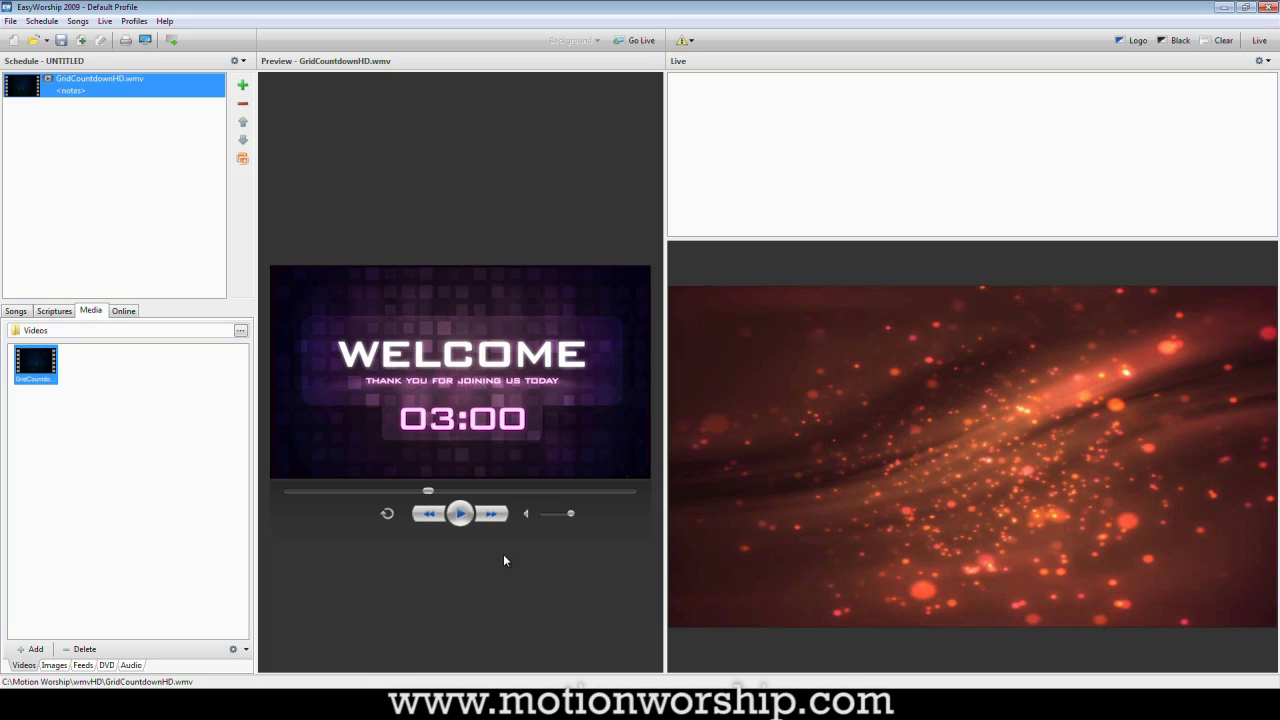
- Turn on the live output display
left_click(1257, 42)
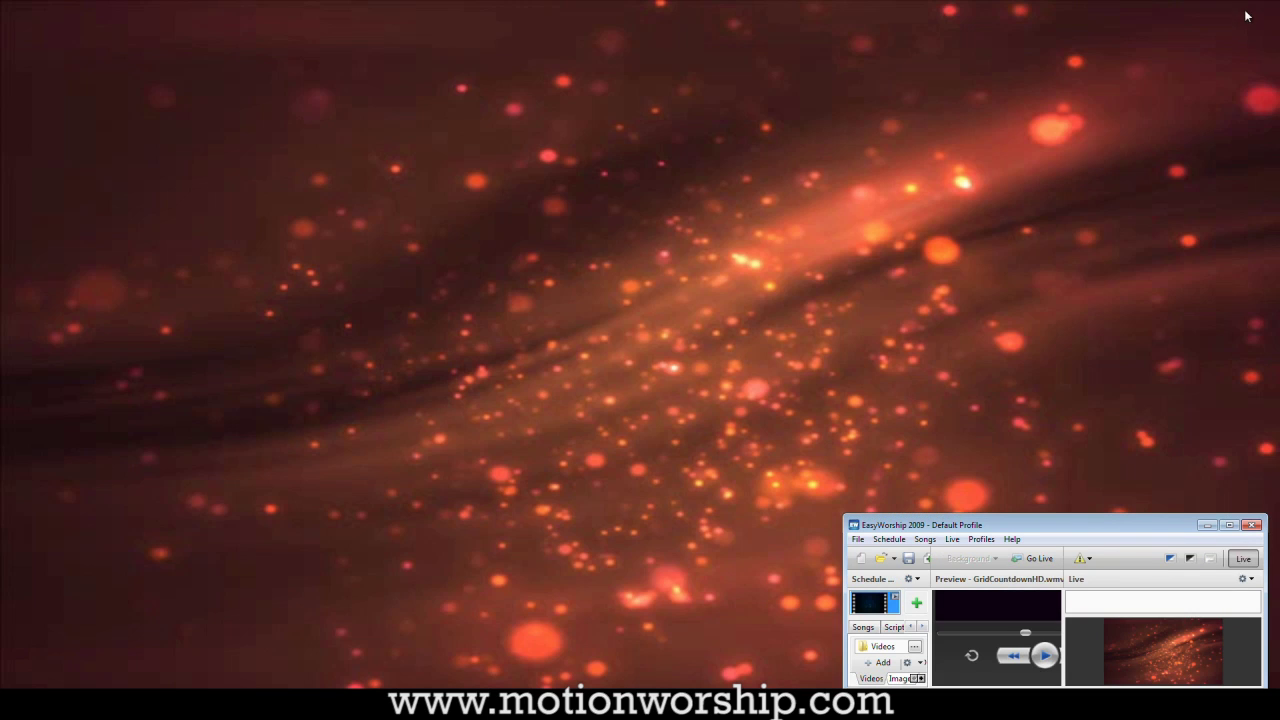